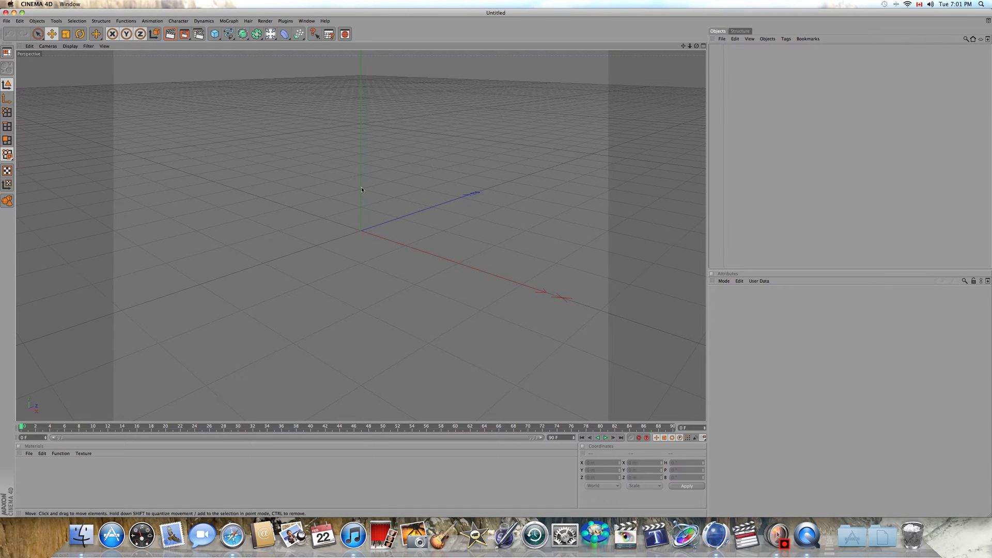
- Add a MoGraph text object and move it along X to about -194 m so it is centred on the origin
{"action": "left_click", "coordinate": [229, 20]}
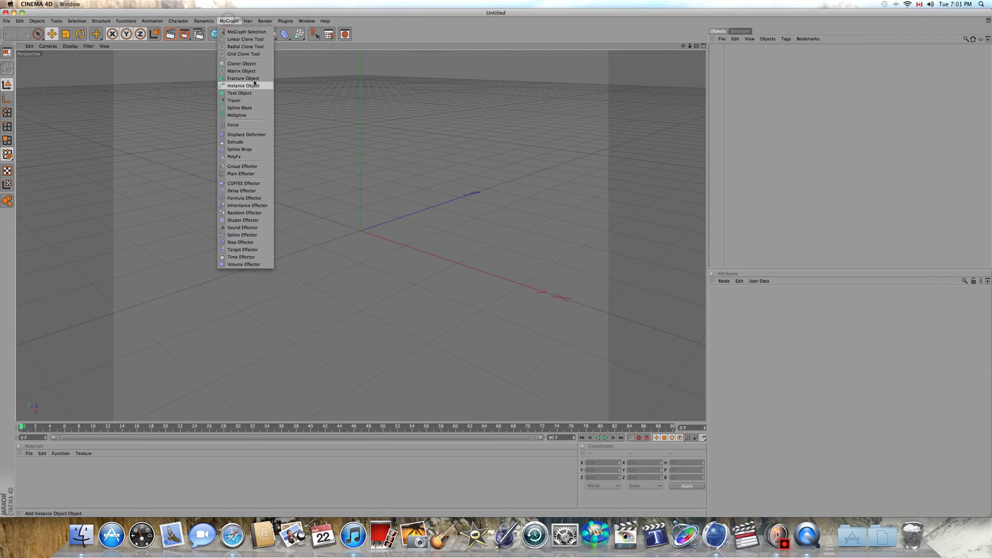
{"action": "left_click", "coordinate": [256, 93]}
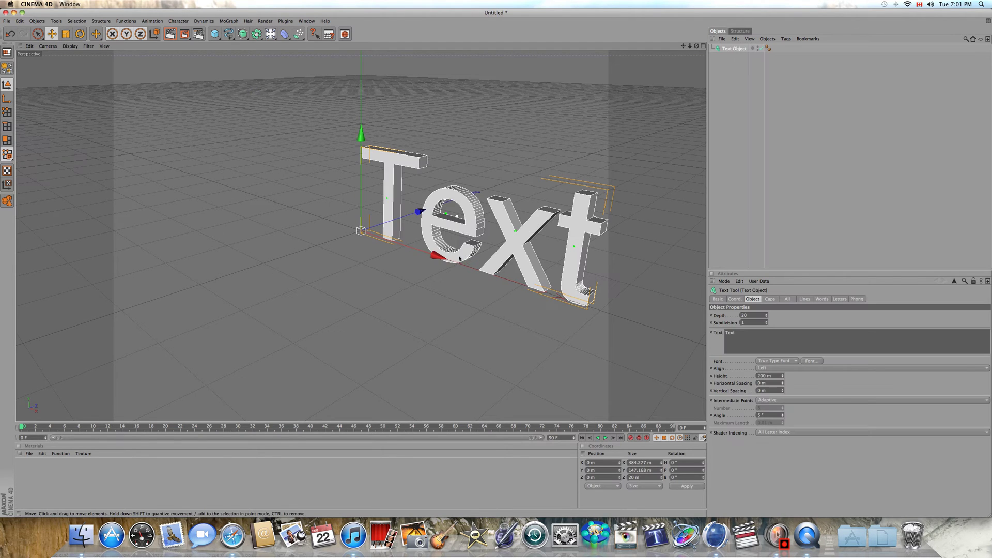
{"action": "left_click_drag", "start_coordinate": [440, 255], "coordinate": [364, 229]}
{"action": "mouse_move", "coordinate": [496, 264]}
{"action": "left_mouse_down", "text": "alt"}
{"action": "mouse_move", "coordinate": [517, 265]}
{"action": "mouse_move", "coordinate": [497, 264]}
{"action": "mouse_move", "coordinate": [506, 265]}
{"action": "left_mouse_up", "text": "alt"}
{"action": "right_click_drag", "start_coordinate": [496, 263], "coordinate": [520, 278], "text": "alt"}
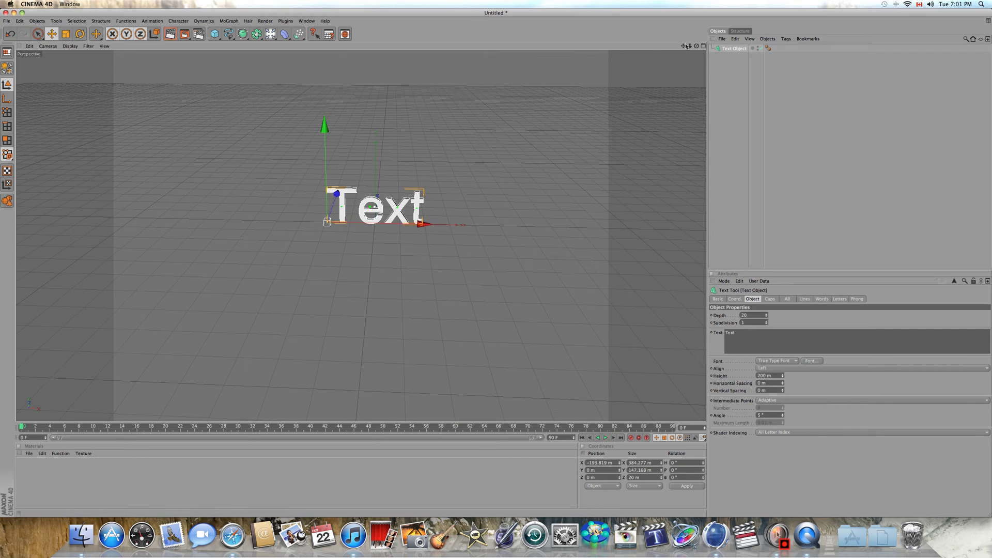
{"action": "left_click_drag", "start_coordinate": [686, 46], "coordinate": [497, 264]}
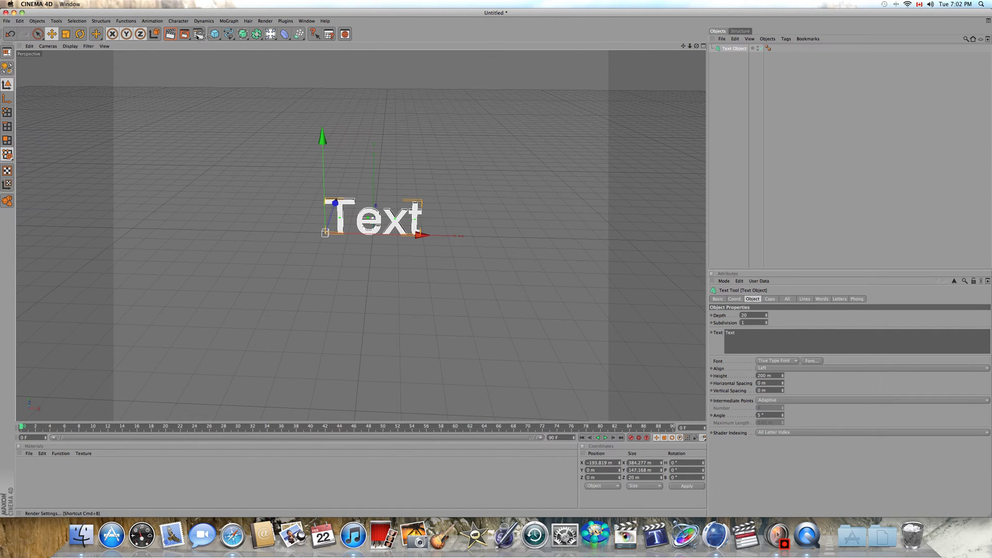
- Set the render output size to 1280 x 720 pixels and close the render settings
{"action": "left_click", "coordinate": [198, 35]}
{"action": "left_click", "coordinate": [75, 35]}
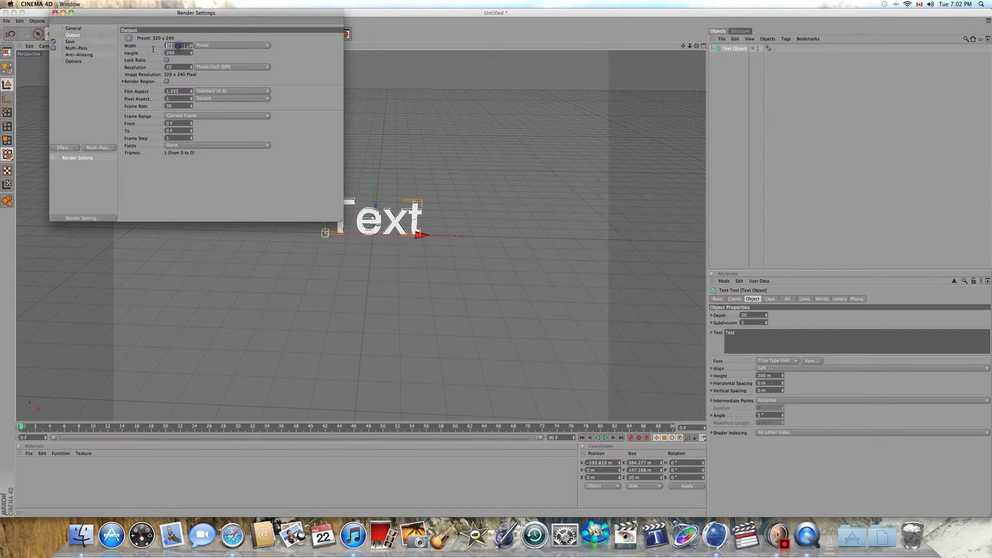
{"action": "type", "text": "1280"}
{"action": "key", "text": "Tab"}
{"action": "key", "text": "BackSpace"}
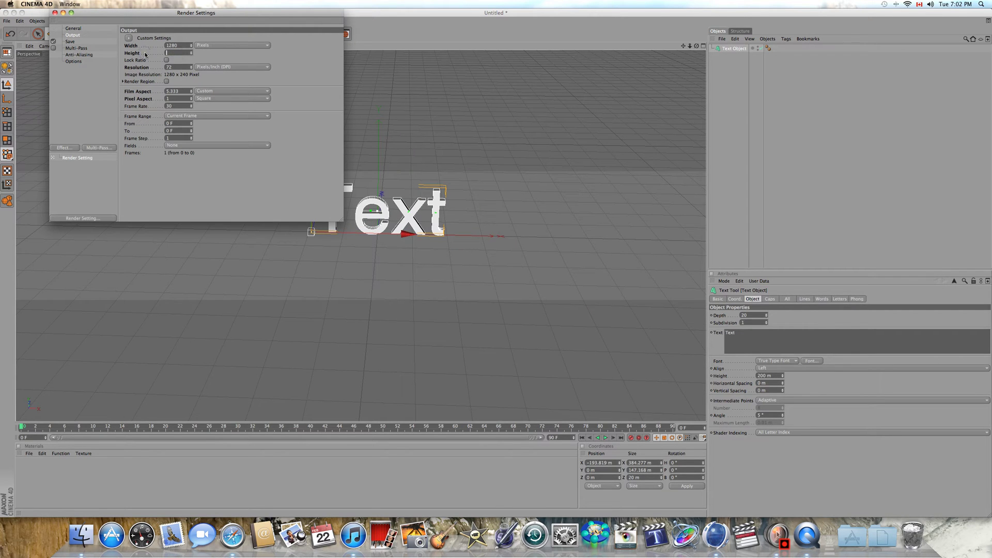
{"action": "type", "text": "720"}
{"action": "key", "text": "Return"}
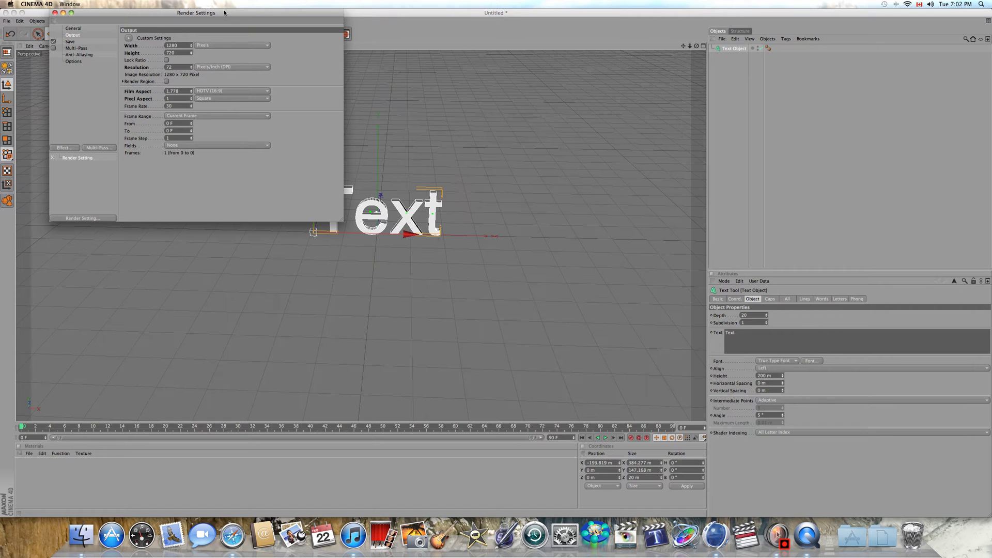
{"action": "left_click", "coordinate": [55, 13]}
{"action": "left_click", "coordinate": [601, 307]}
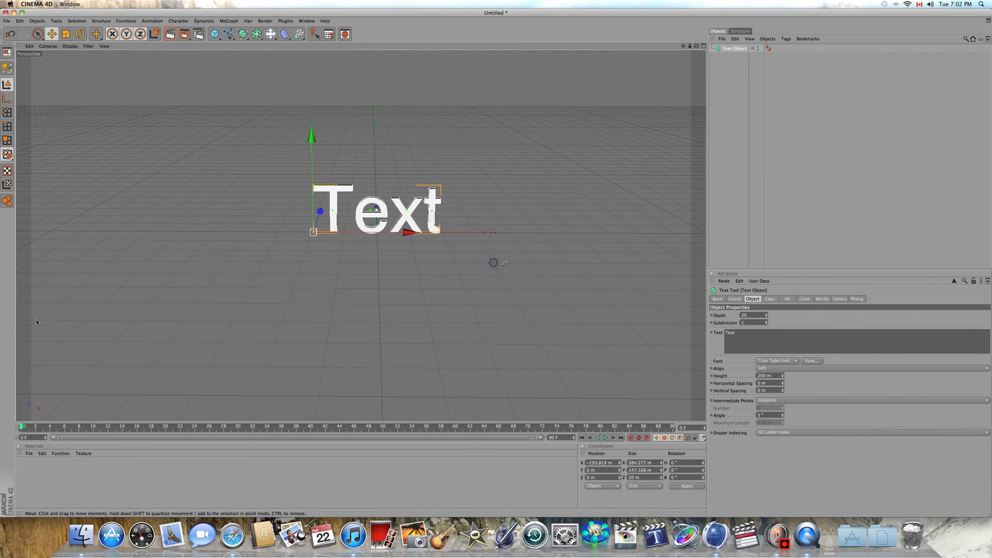
- Create a new material and give it a light green colour of R 158, G 235, B 156
{"action": "double_click", "coordinate": [23, 480]}
{"action": "double_click", "coordinate": [24, 467]}
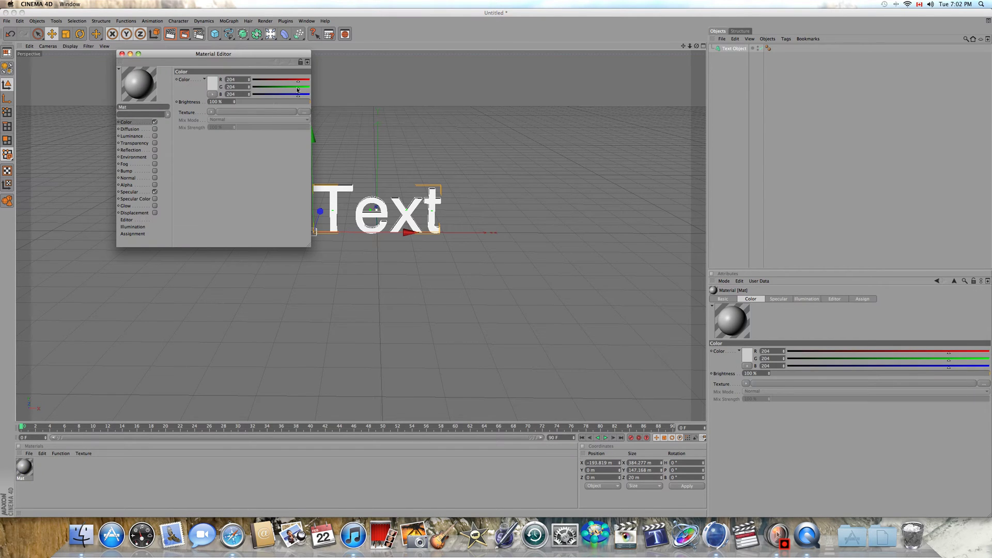
{"action": "mouse_move", "coordinate": [298, 80]}
{"action": "left_mouse_down"}
{"action": "mouse_move", "coordinate": [280, 94]}
{"action": "mouse_move", "coordinate": [305, 87]}
{"action": "left_mouse_up"}
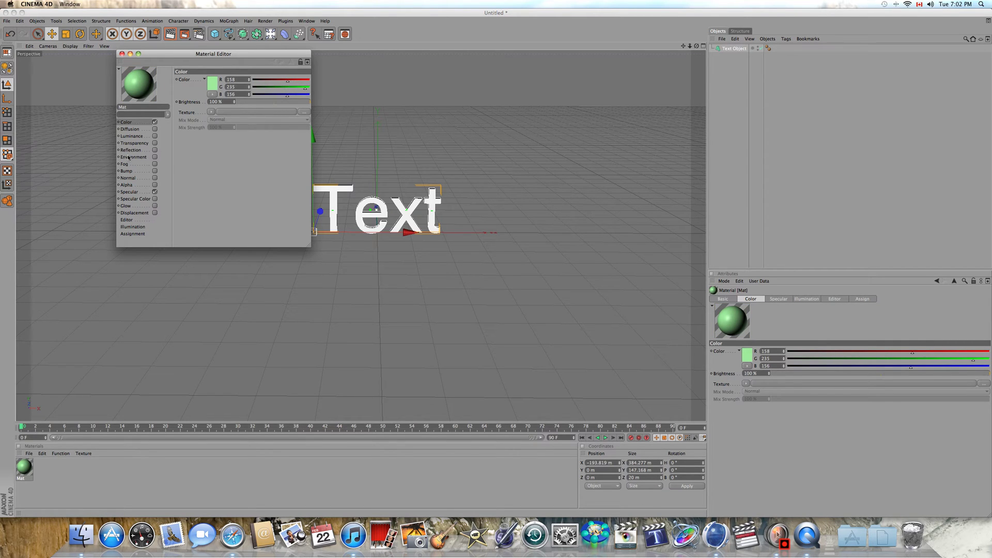
- Enable reflection on the green material with a Fresnel texture, 18% brightness and 19% mix strength
{"action": "left_click", "coordinate": [155, 149]}
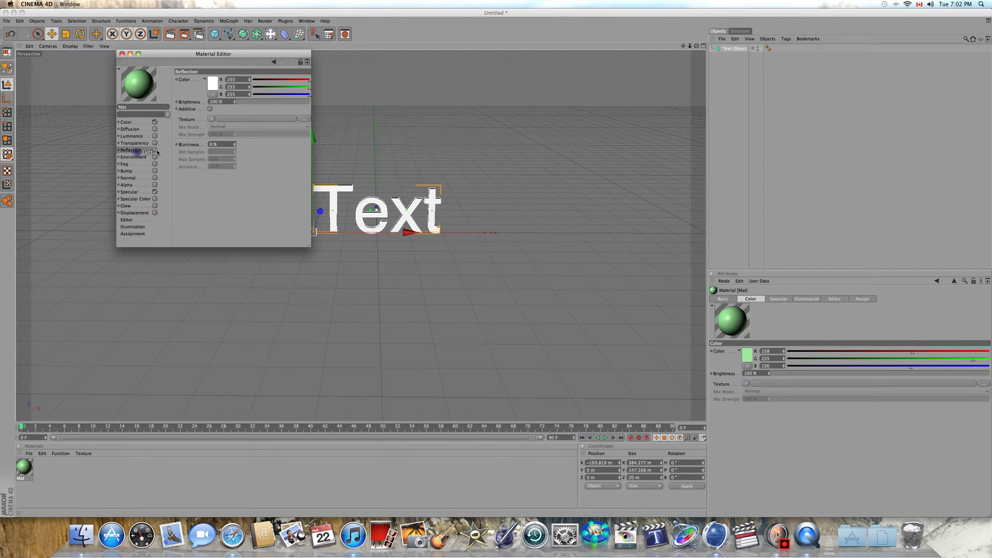
{"action": "left_click", "coordinate": [212, 119]}
{"action": "left_click", "coordinate": [221, 188]}
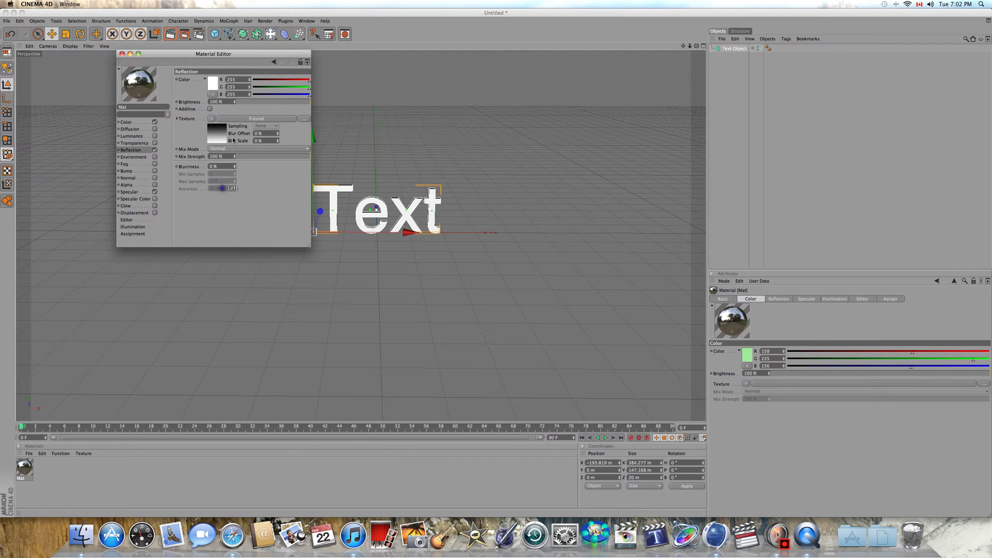
{"action": "left_click", "coordinate": [250, 102]}
{"action": "left_click", "coordinate": [251, 156]}
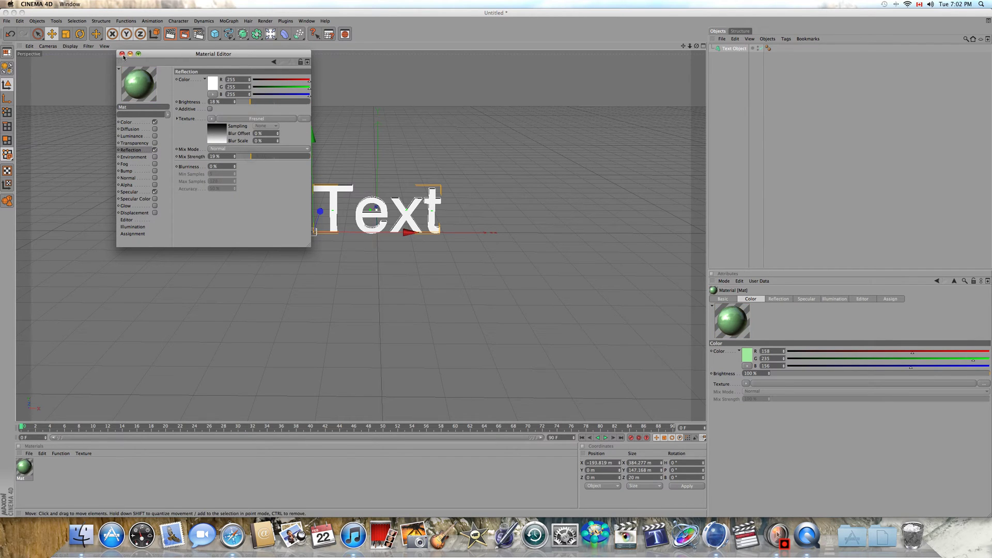
{"action": "left_click", "coordinate": [121, 53]}
- Apply the green material to the text object and render a preview of the view
{"action": "left_click_drag", "start_coordinate": [25, 465], "coordinate": [739, 49]}
{"action": "key", "text": "ctrl+r"}
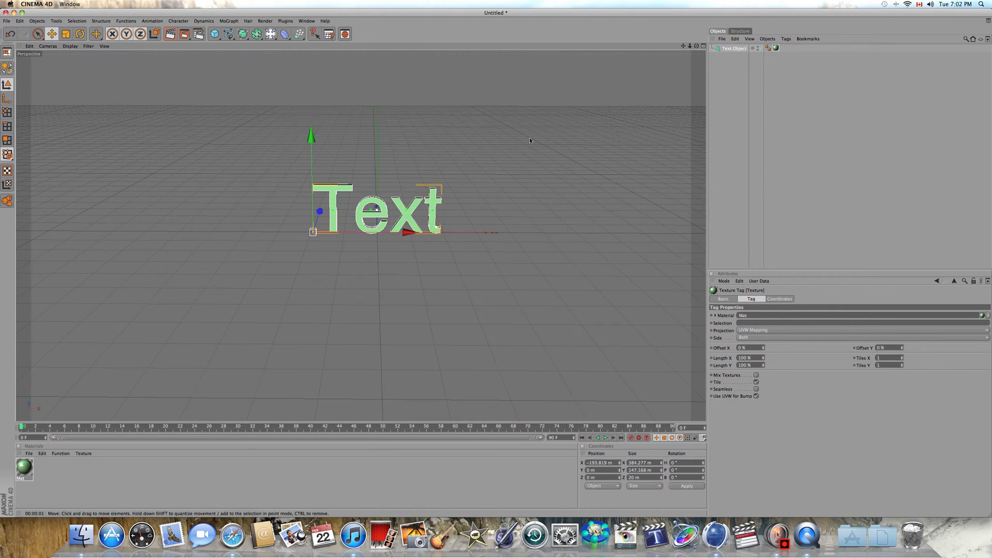
{"action": "left_click", "coordinate": [508, 145]}
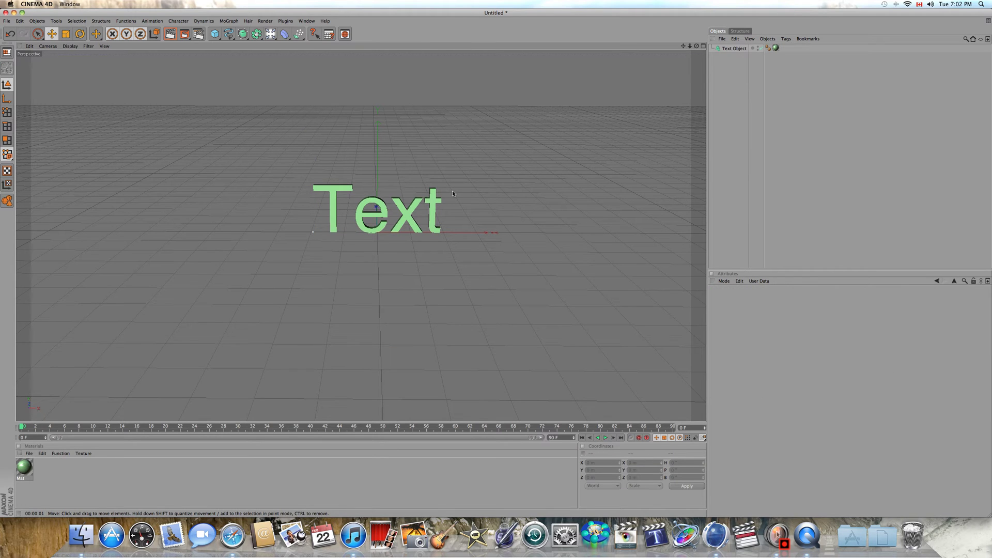
- Add a light and place it in front of the text at about Y 74 m, Z -383 m
{"action": "left_click", "coordinate": [800, 49]}
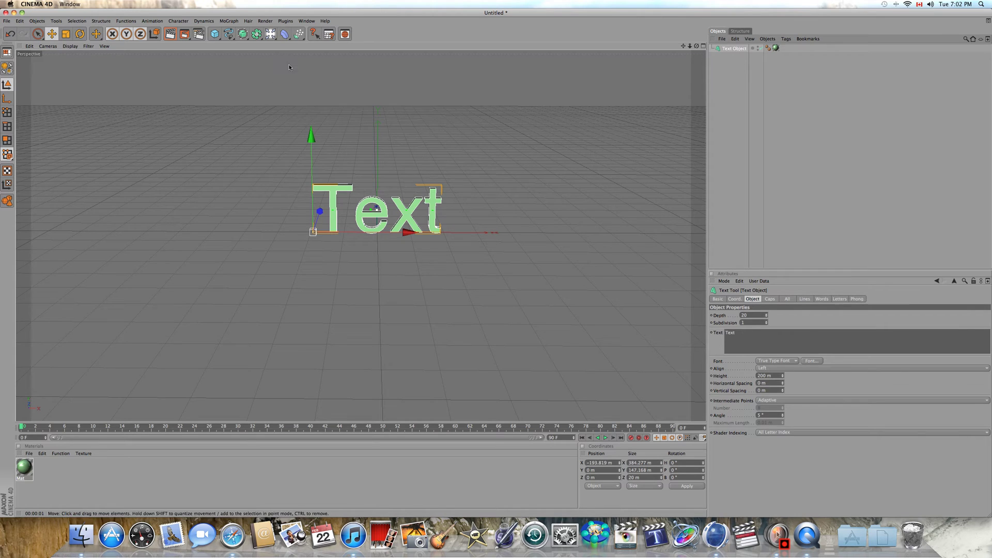
{"action": "left_click", "coordinate": [271, 34]}
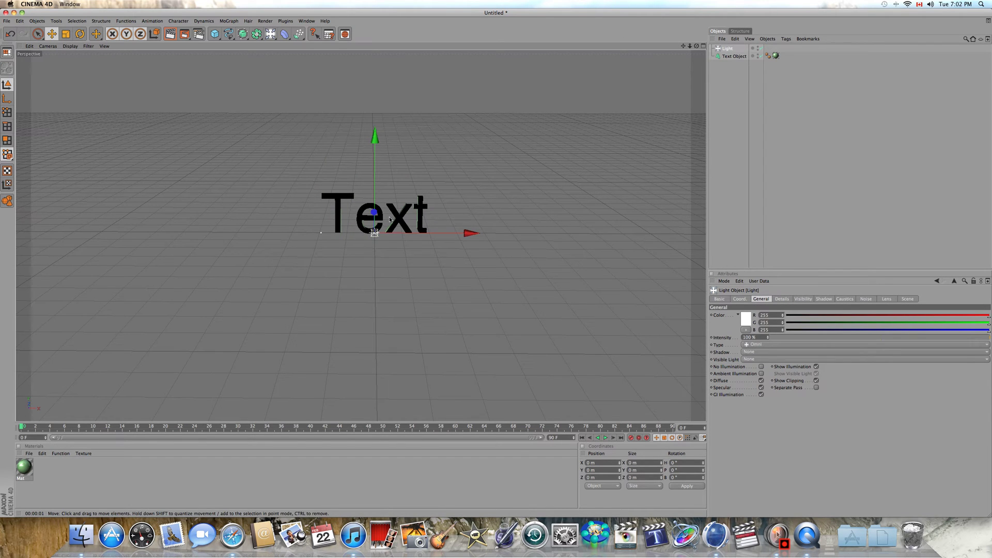
{"action": "left_click_drag", "start_coordinate": [393, 304], "coordinate": [464, 307], "text": "alt"}
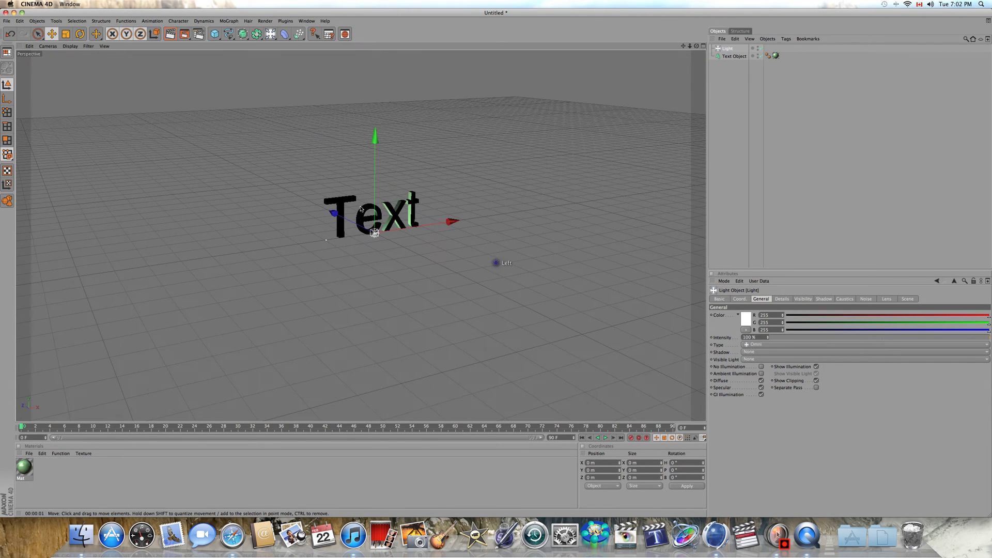
{"action": "mouse_move", "coordinate": [334, 212]}
{"action": "left_mouse_down"}
{"action": "mouse_move", "coordinate": [347, 219]}
{"action": "mouse_move", "coordinate": [322, 208]}
{"action": "left_mouse_up"}
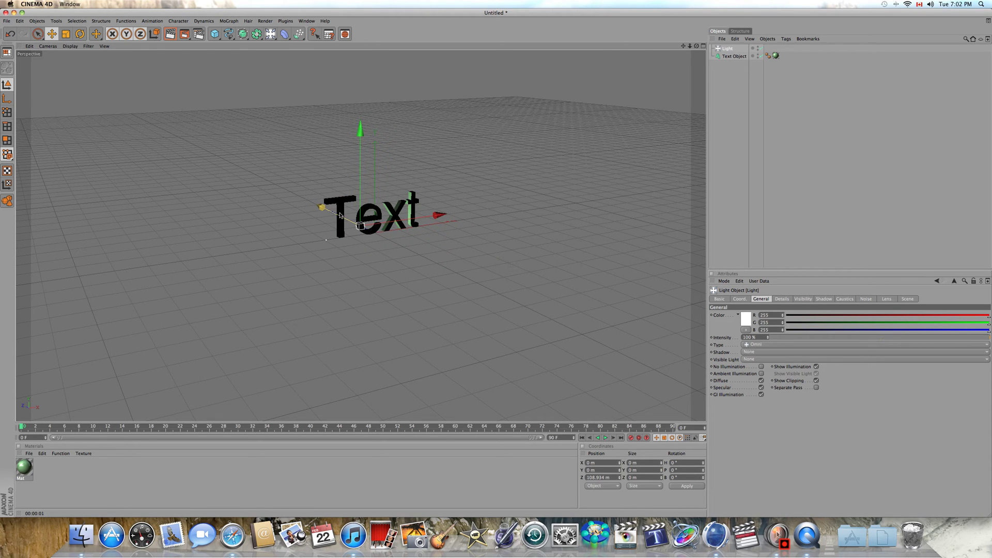
{"action": "left_click_drag", "start_coordinate": [494, 262], "coordinate": [495, 261]}
{"action": "left_click_drag", "start_coordinate": [438, 171], "coordinate": [438, 148]}
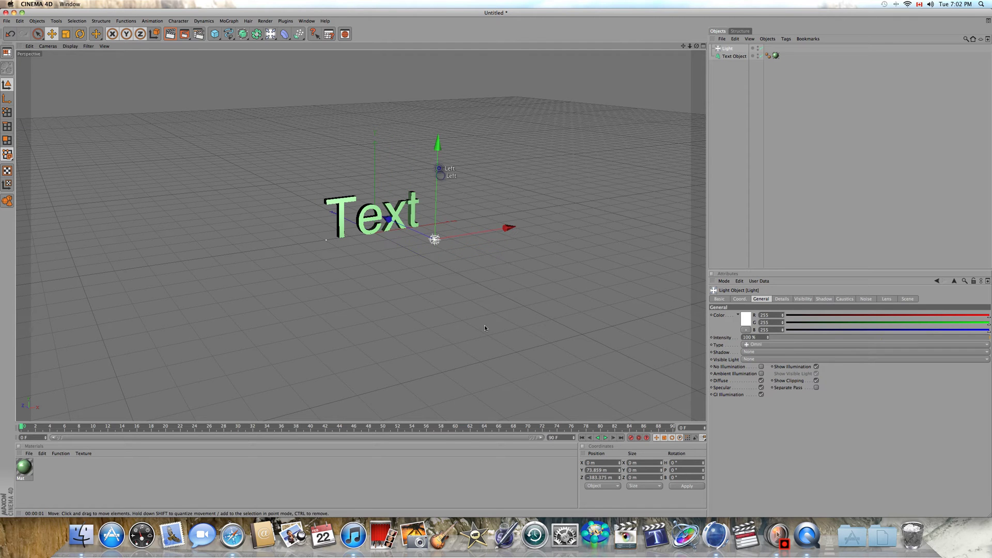
- Move the light beside the letter T, to about X -262 m, Y 125 m, Z -187 m
{"action": "left_click_drag", "start_coordinate": [494, 329], "coordinate": [457, 250]}
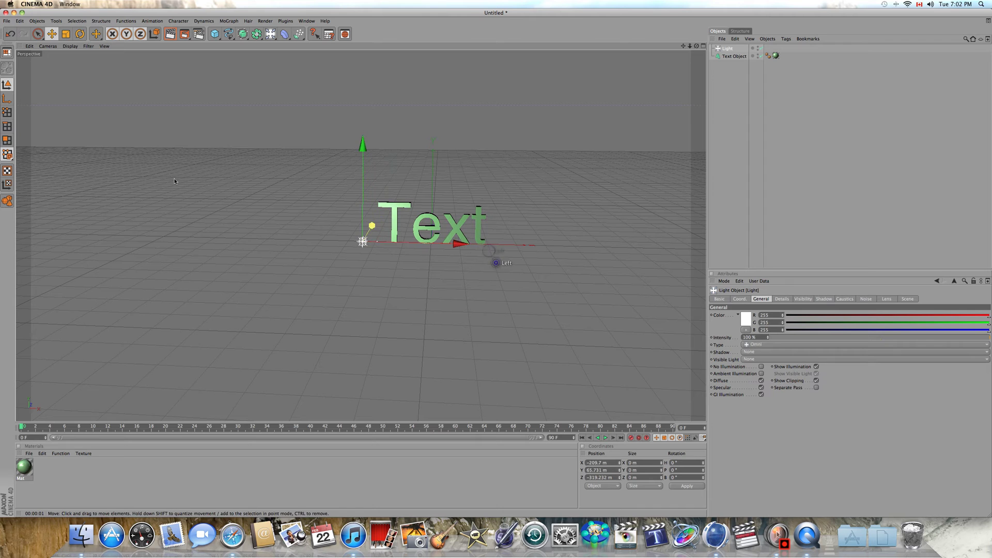
{"action": "left_click_drag", "start_coordinate": [363, 145], "coordinate": [363, 127]}
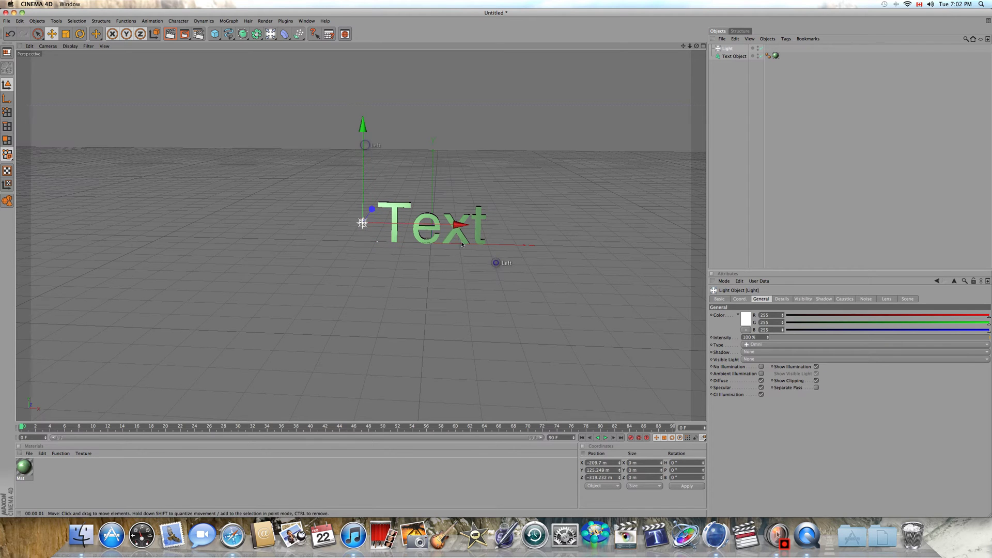
{"action": "left_click_drag", "start_coordinate": [459, 226], "coordinate": [443, 225]}
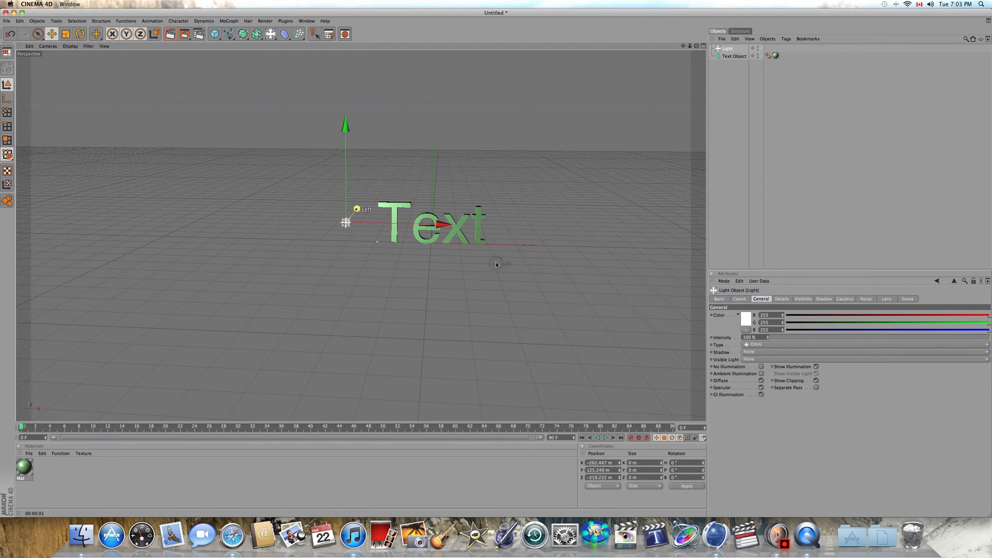
{"action": "left_click_drag", "start_coordinate": [357, 208], "coordinate": [356, 210]}
{"action": "left_click_drag", "start_coordinate": [486, 328], "coordinate": [495, 262]}
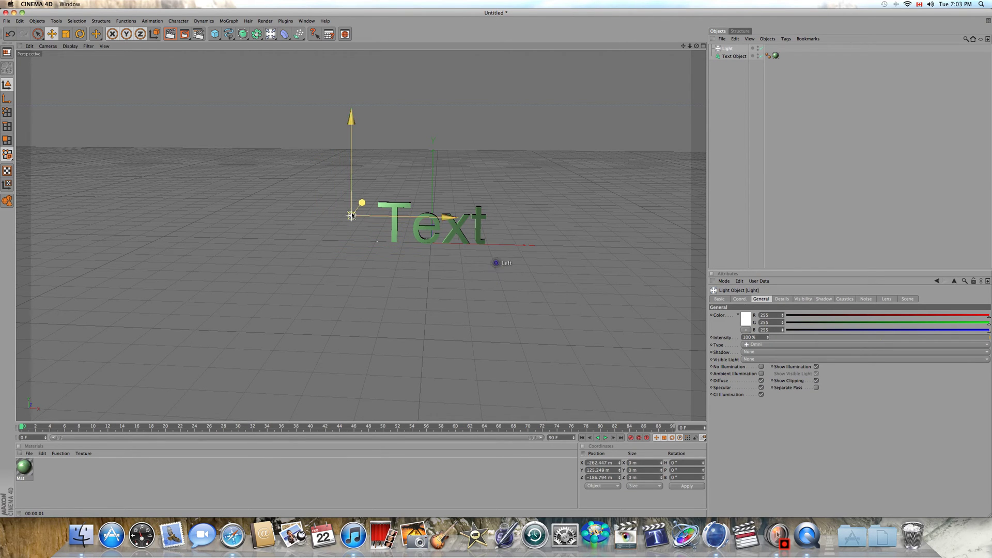
- Render a preview of the lit text in the viewport
{"action": "left_click", "coordinate": [170, 34]}
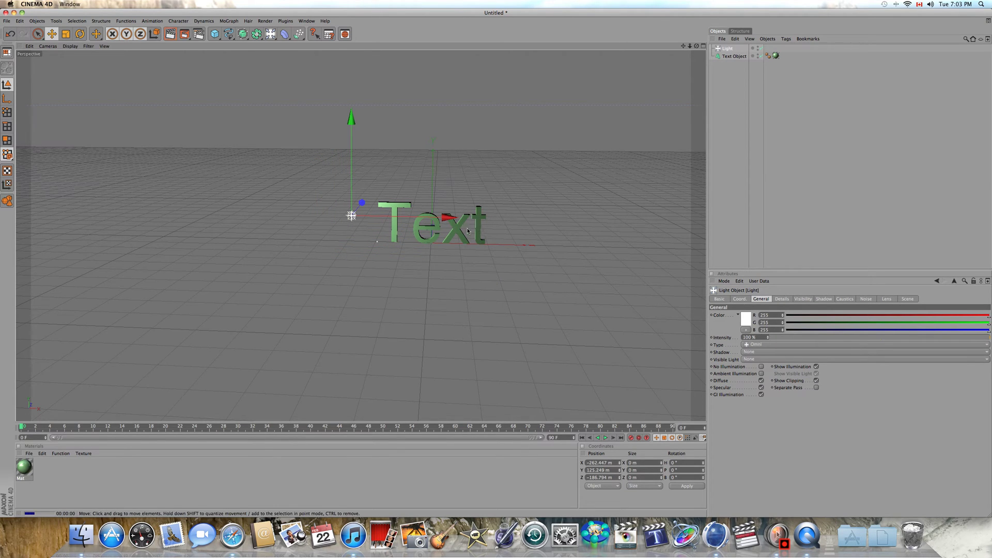
{"action": "left_click", "coordinate": [366, 211]}
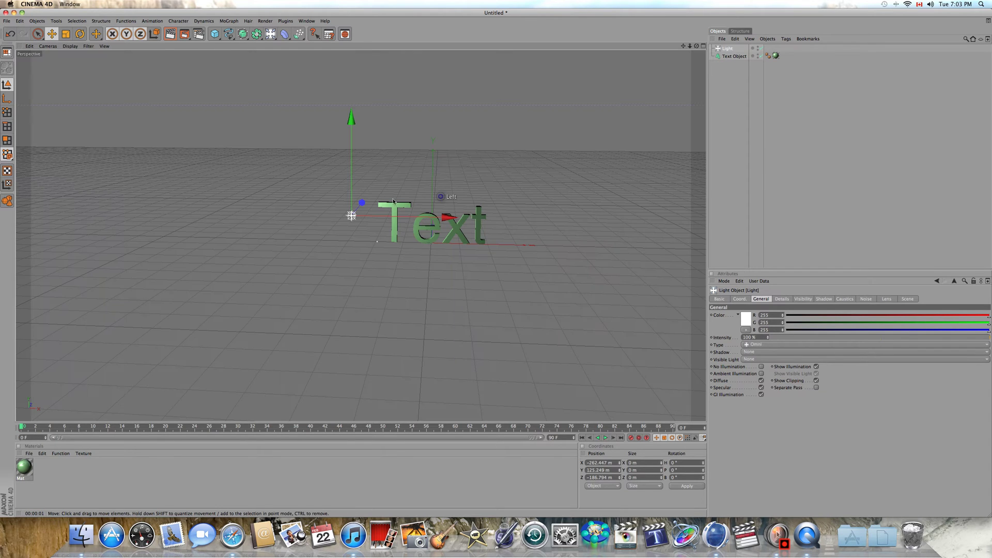
{"action": "left_click", "coordinate": [367, 211]}
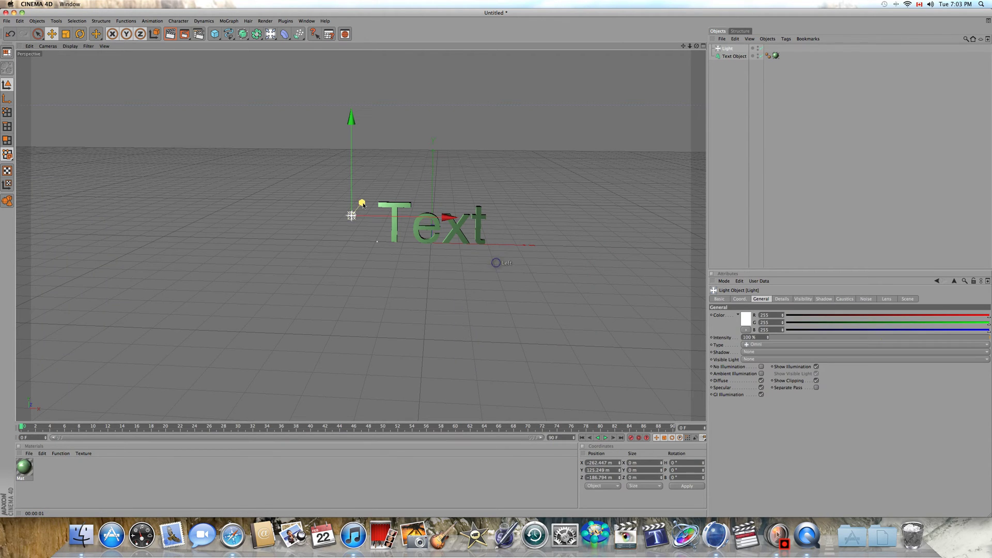
- Move the light farther in front of the text to about Z -549 m, with its intensity at 100%
{"action": "left_click_drag", "start_coordinate": [367, 211], "coordinate": [363, 203]}
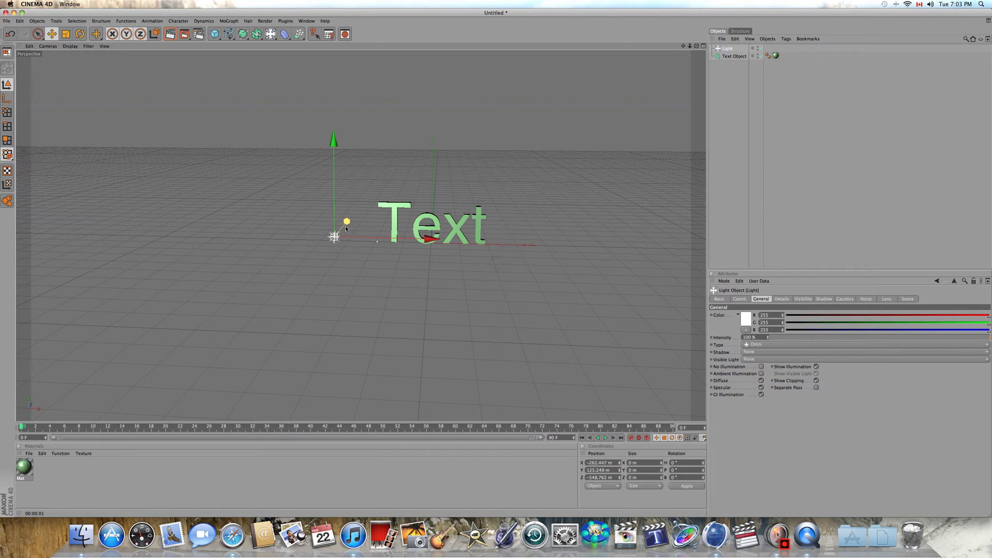
{"action": "left_click", "coordinate": [479, 164]}
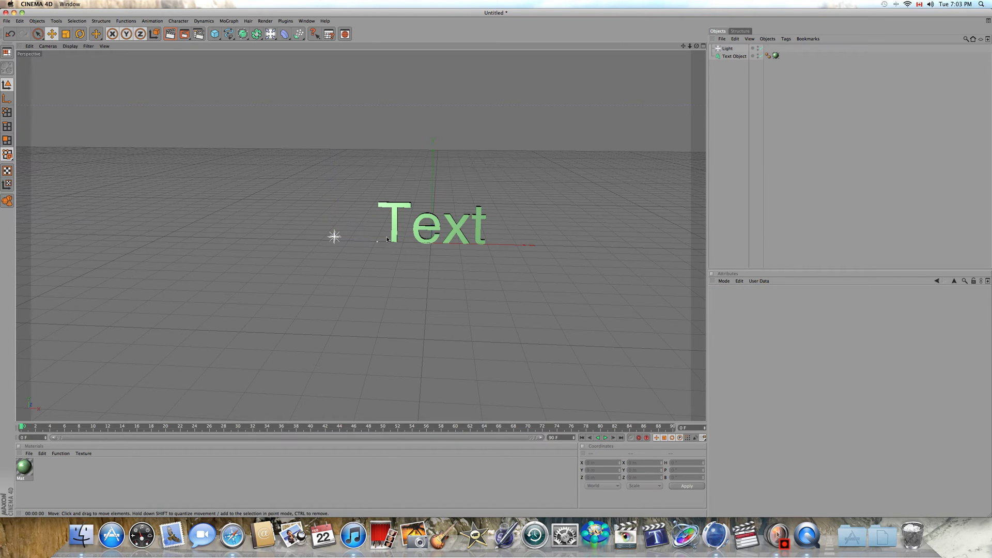
{"action": "left_click", "coordinate": [341, 239]}
{"action": "scroll", "coordinate": [430, 214], "scroll_direction": "down", "scroll_amount": 2}
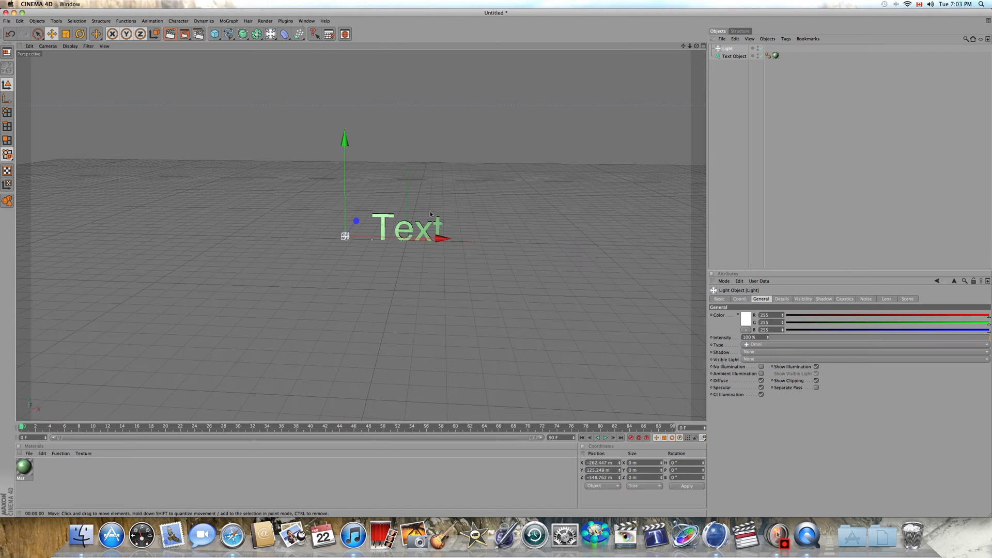
{"action": "scroll", "coordinate": [342, 304], "scroll_direction": "up", "scroll_amount": 3}
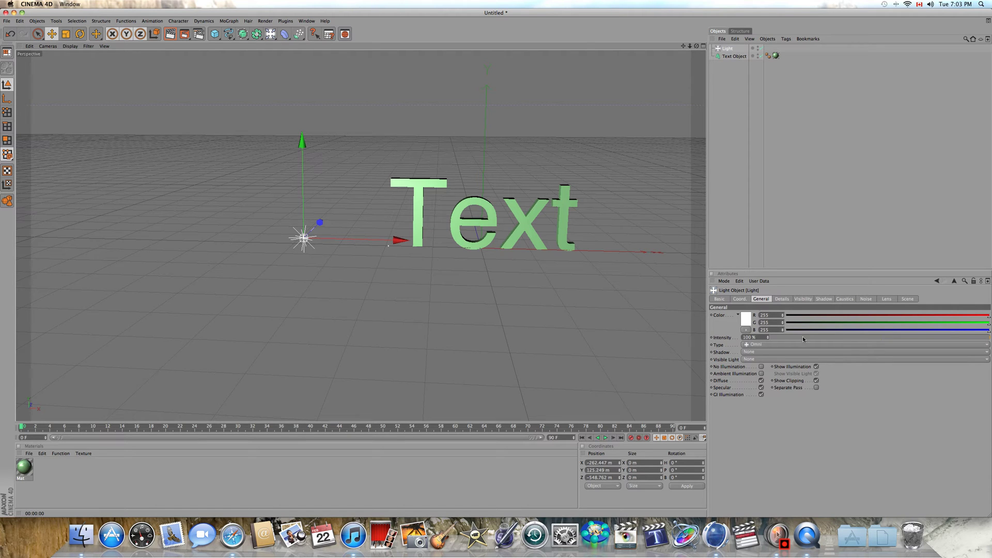
{"action": "left_click_drag", "start_coordinate": [803, 339], "coordinate": [989, 336]}
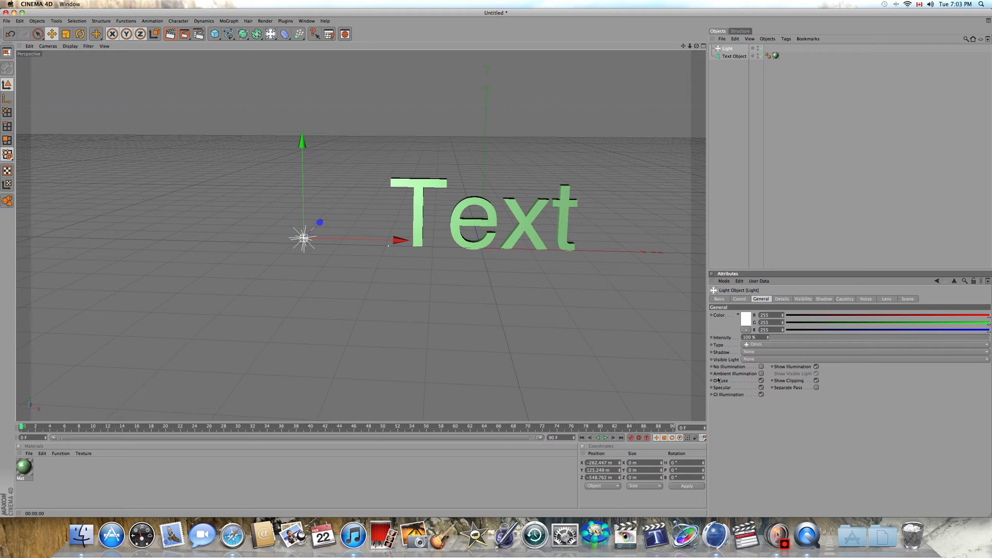
- Set the light's heading rotation to 68° with its X scale at 1
{"action": "left_click", "coordinate": [740, 299]}
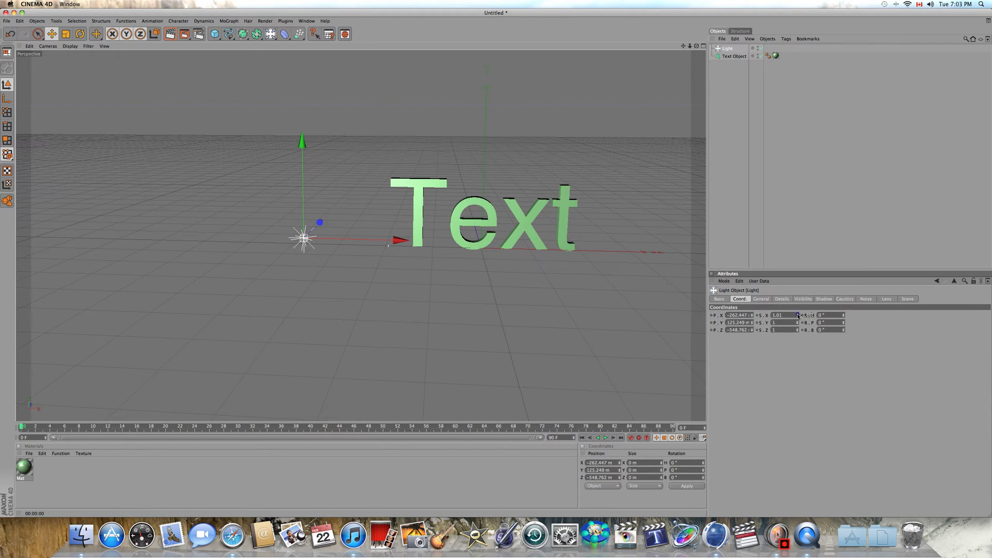
{"action": "left_click_drag", "start_coordinate": [797, 315], "coordinate": [797, 315]}
{"action": "left_click", "coordinate": [779, 315]}
{"action": "left_click_drag", "start_coordinate": [842, 316], "coordinate": [843, 316]}
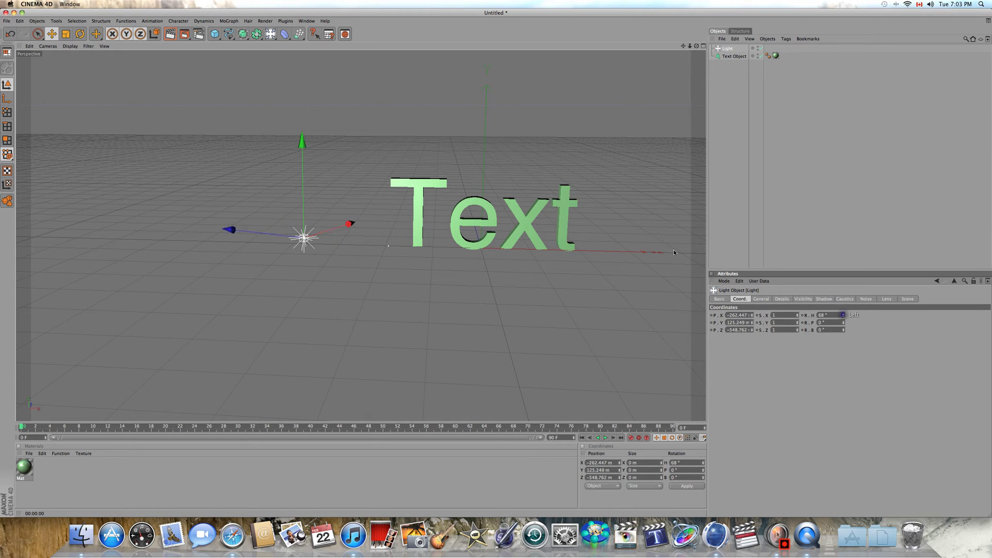
{"action": "left_click", "coordinate": [717, 299]}
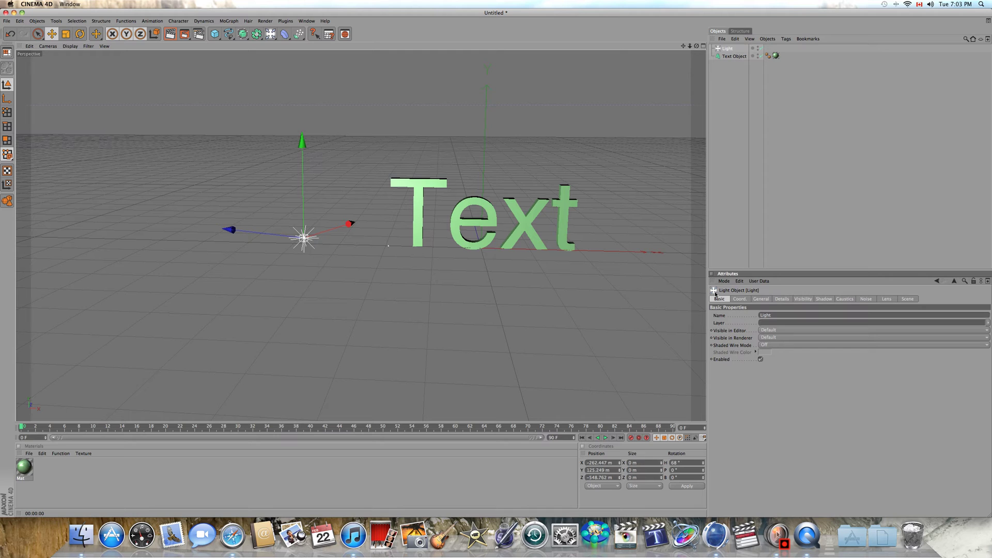
- Set the light's lens glow to Wideangle and render a preview of the effect in the viewport
{"action": "left_click", "coordinate": [882, 299]}
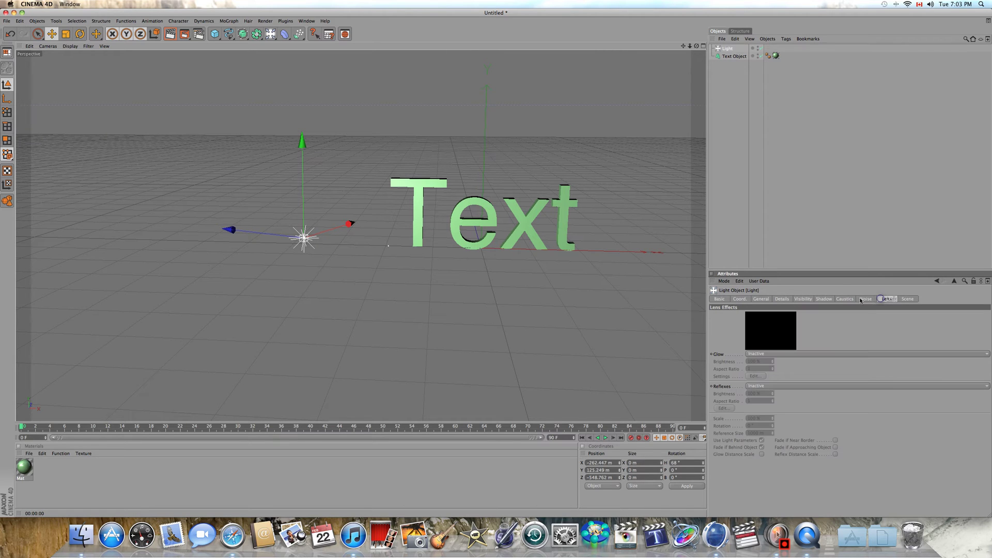
{"action": "left_click", "coordinate": [772, 354]}
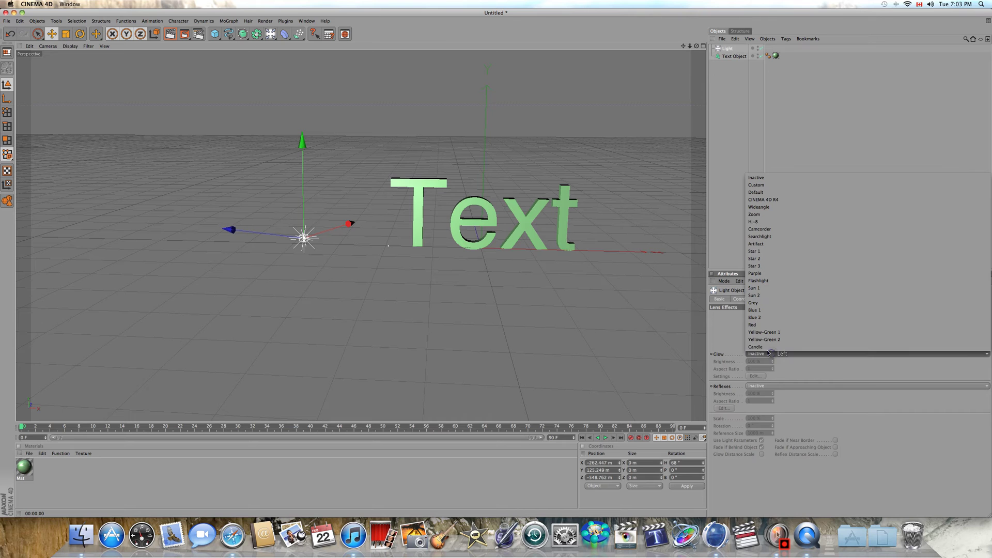
{"action": "left_click", "coordinate": [771, 207]}
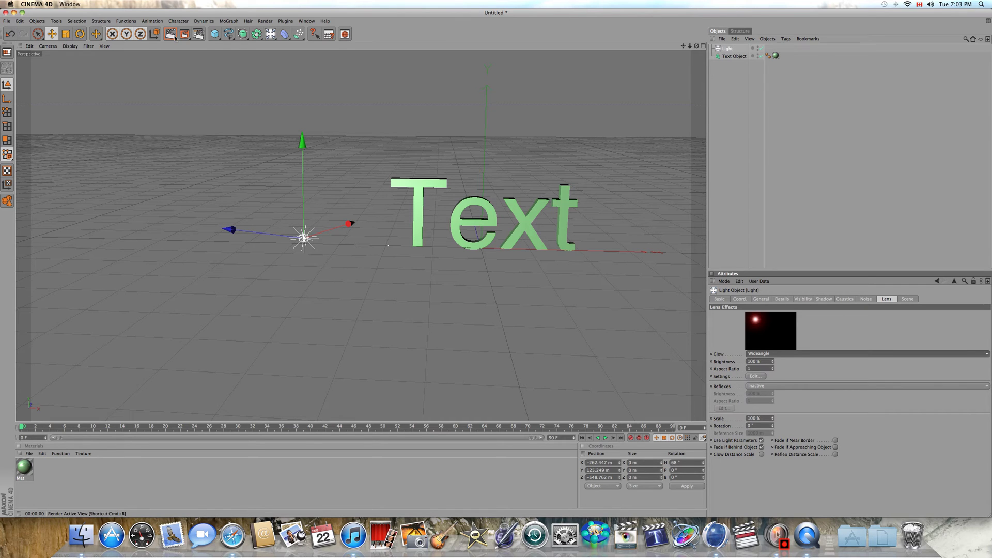
{"action": "key", "text": "super+r"}
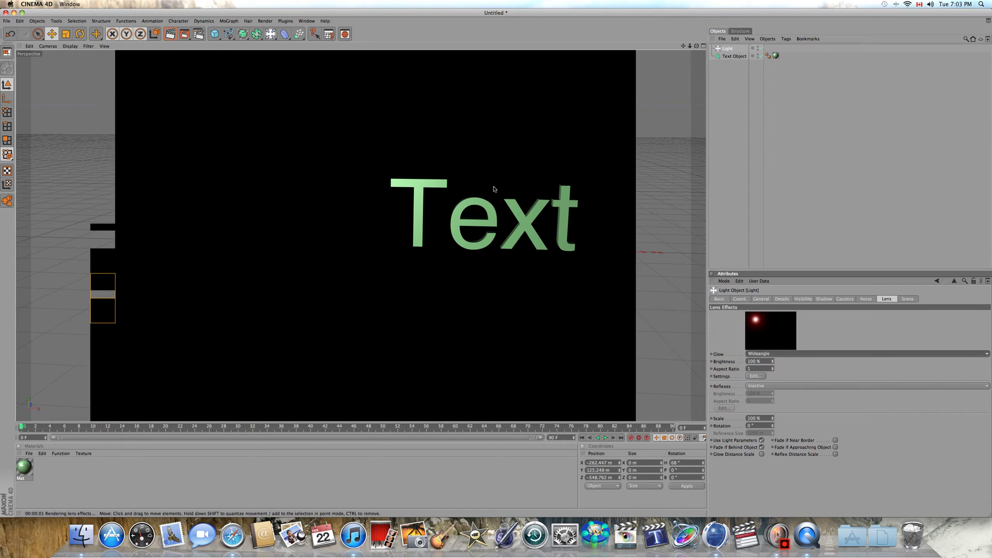
{"action": "left_click", "coordinate": [493, 189]}
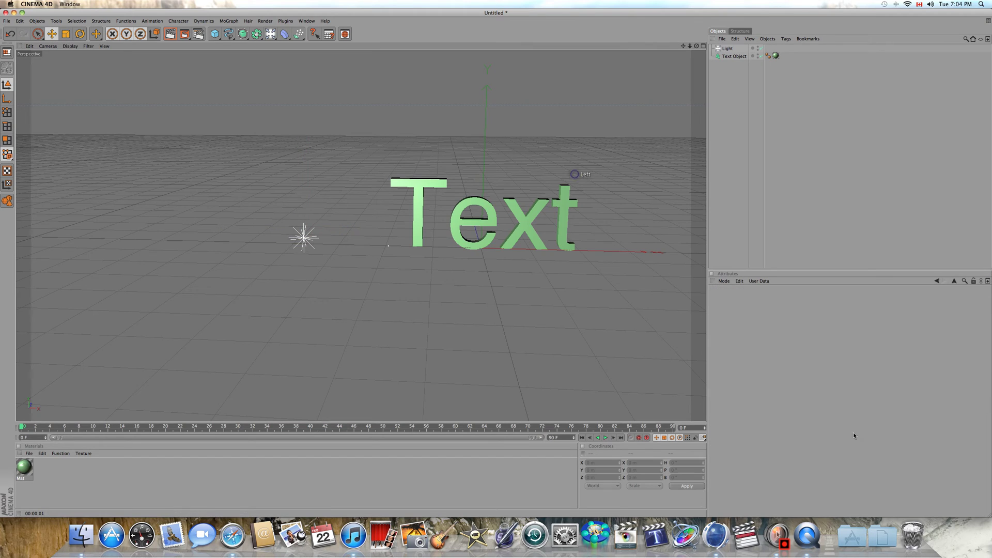
- Set the light's lens glow to Red and its reflexes to Default, and render a viewport preview
{"action": "left_click", "coordinate": [304, 239]}
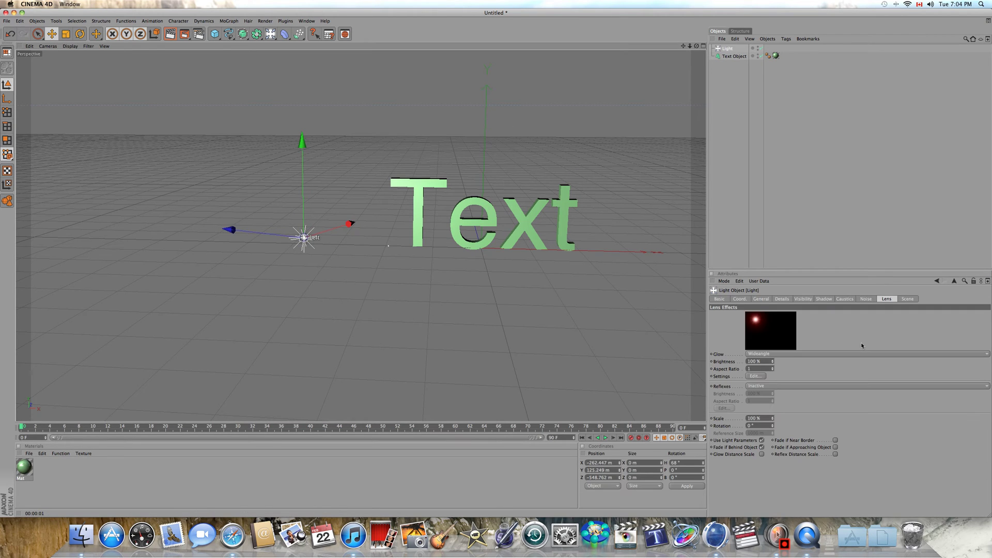
{"action": "left_click", "coordinate": [792, 354]}
{"action": "left_click", "coordinate": [761, 326]}
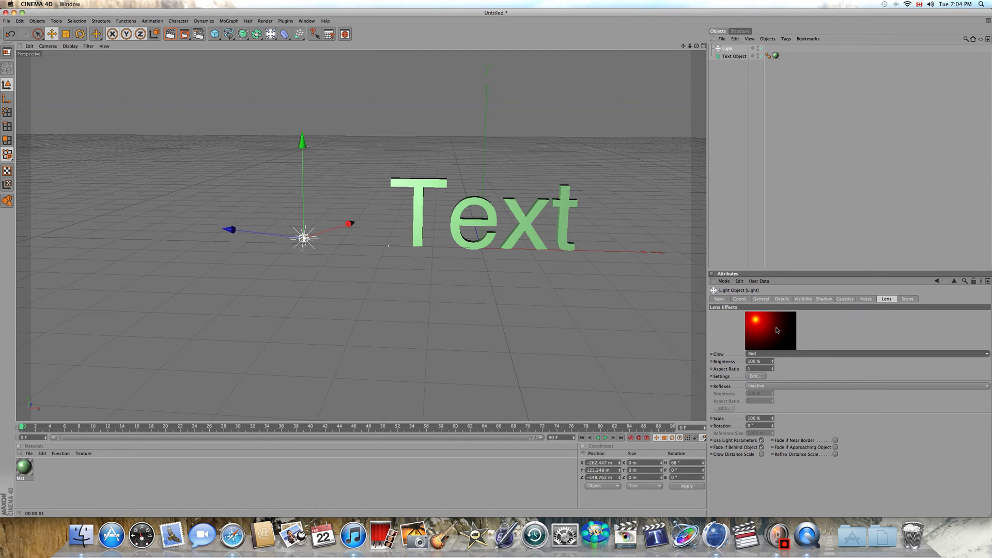
{"action": "left_click", "coordinate": [774, 387]}
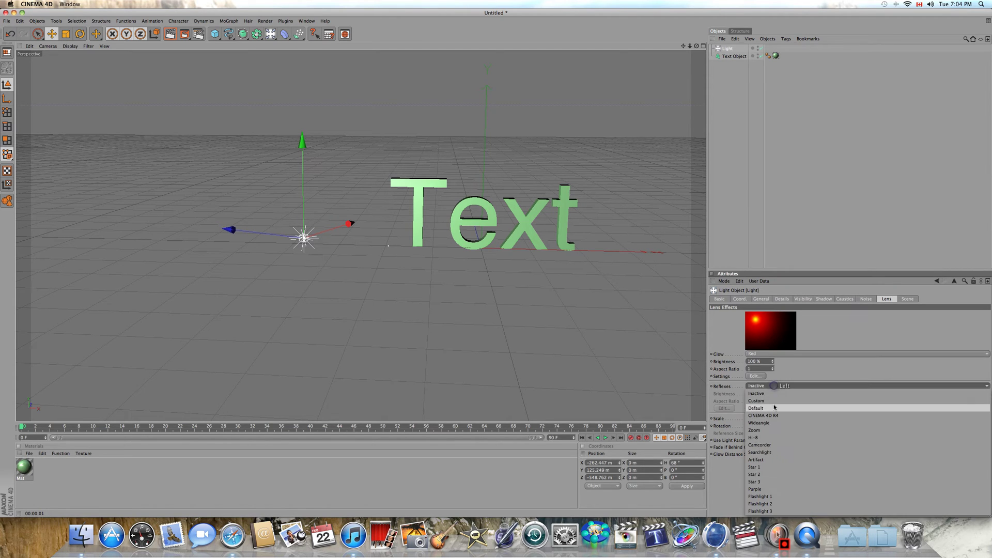
{"action": "left_click", "coordinate": [773, 395]}
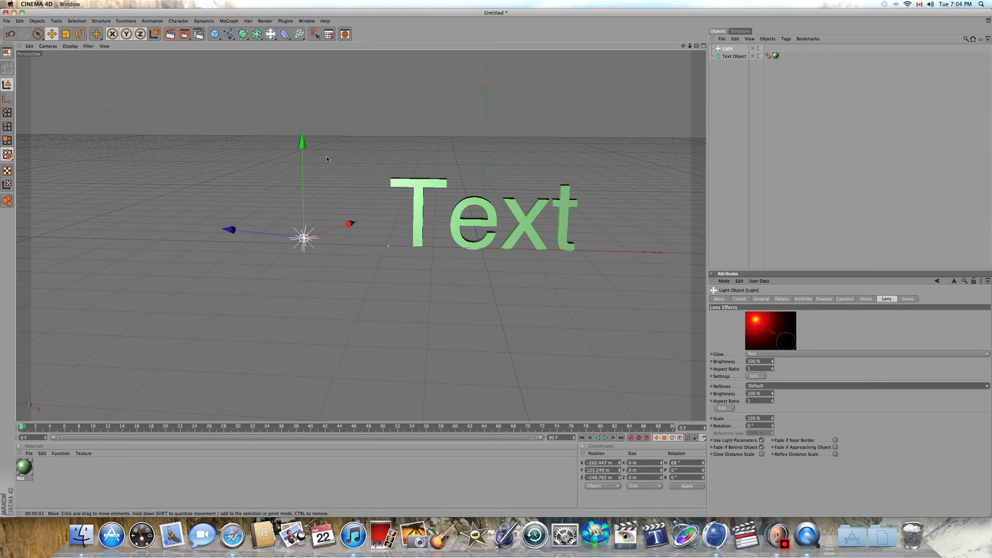
{"action": "left_click", "coordinate": [170, 33]}
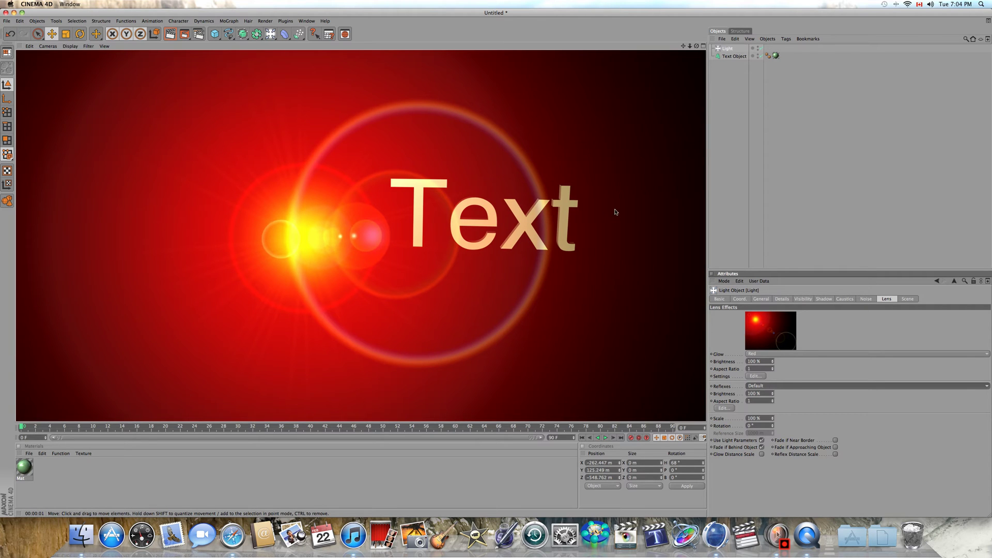
{"action": "left_click", "coordinate": [615, 212]}
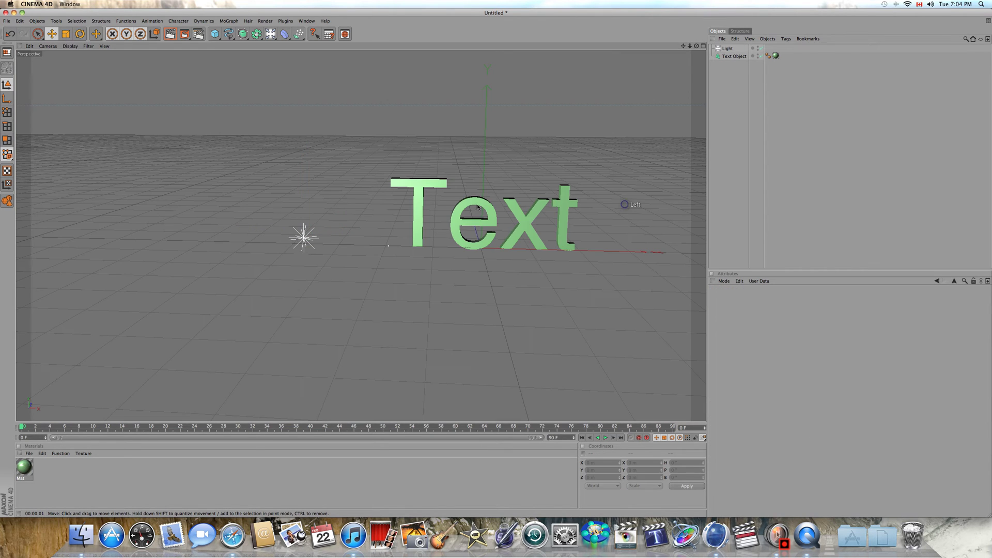
- Set both the glow and the reflexes of the light's lens effects to Inactive
{"action": "left_click", "coordinate": [303, 236]}
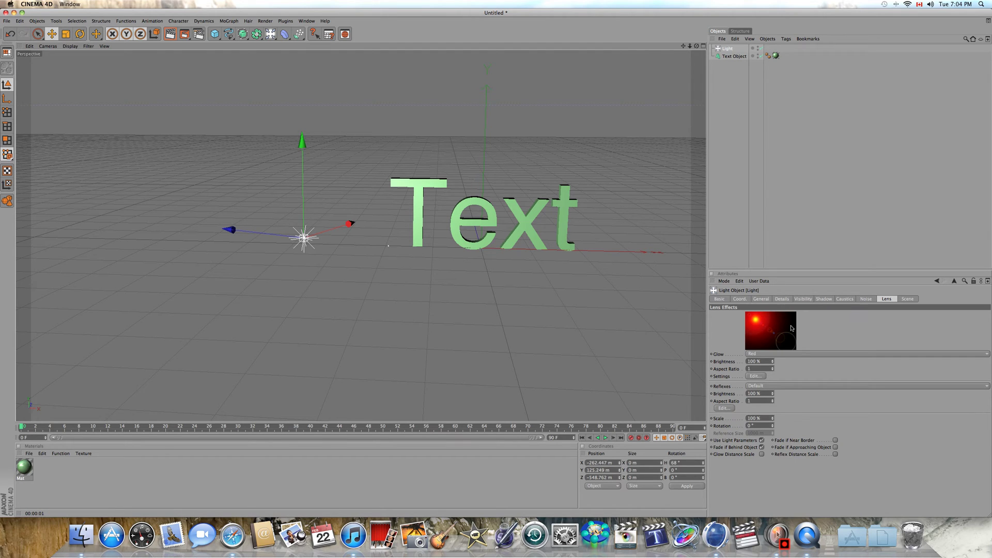
{"action": "left_click", "coordinate": [770, 354]}
{"action": "left_click", "coordinate": [763, 177]}
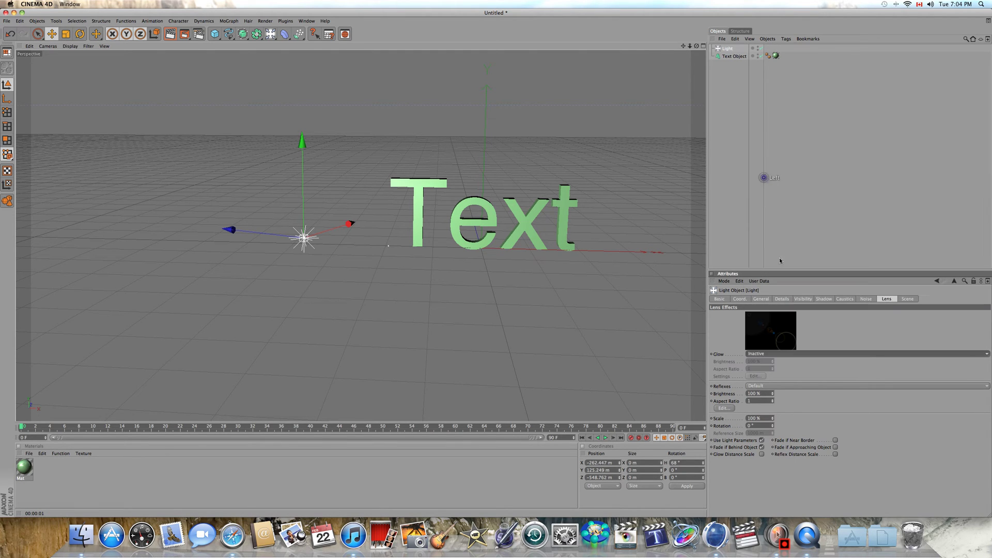
{"action": "left_click", "coordinate": [774, 386]}
{"action": "left_click", "coordinate": [769, 390]}
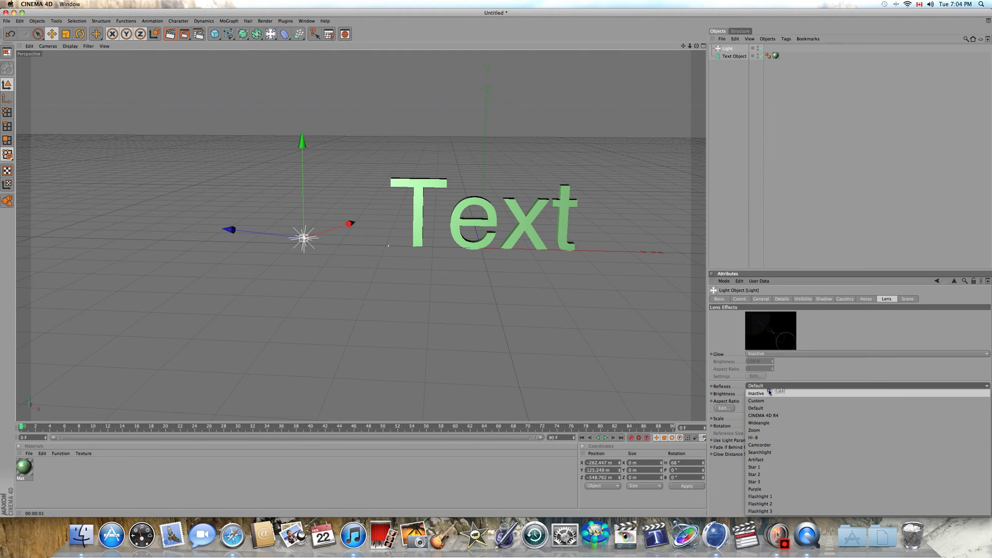
- Shift the light along its own X axis, farther from the text, to about X -272 m, Z -574 m
{"action": "left_click_drag", "start_coordinate": [622, 379], "coordinate": [621, 380], "text": "alt"}
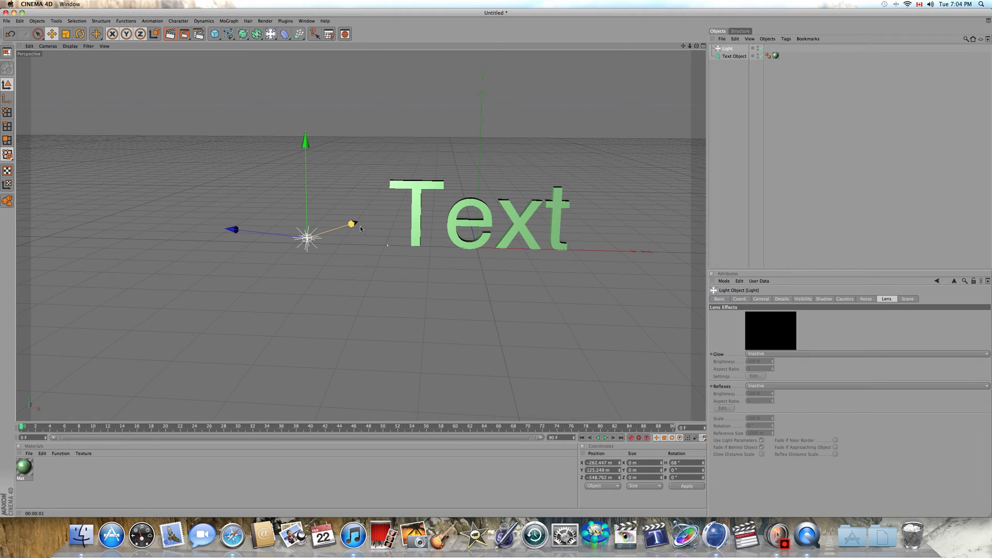
{"action": "mouse_move", "coordinate": [353, 223]}
{"action": "left_mouse_down"}
{"action": "mouse_move", "coordinate": [331, 230]}
{"action": "mouse_move", "coordinate": [342, 226]}
{"action": "left_mouse_up"}
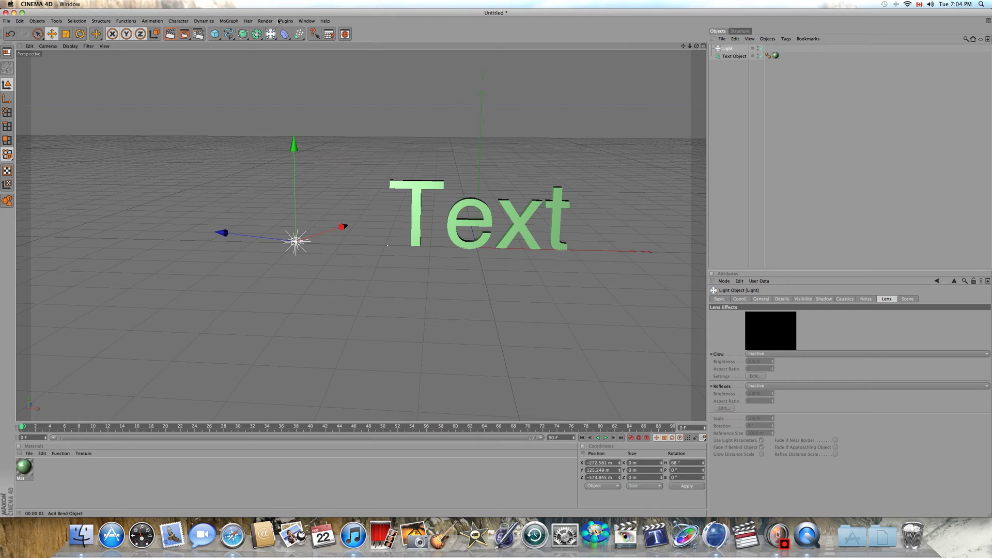
- Add a second standard light and move it behind the text to about Z 428 m
{"action": "left_click", "coordinate": [270, 34]}
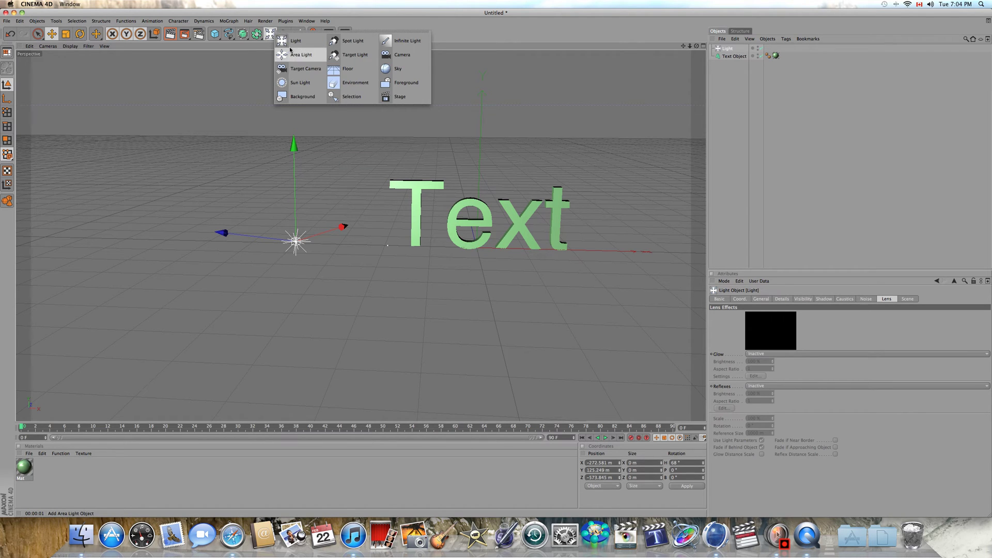
{"action": "left_click", "coordinate": [292, 41]}
{"action": "left_click_drag", "start_coordinate": [495, 258], "coordinate": [463, 247]}
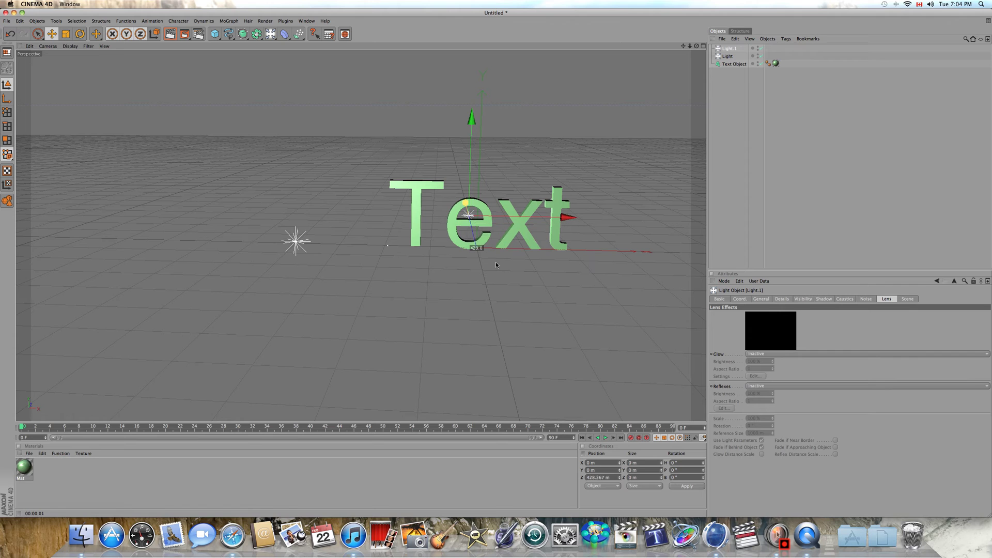
- Set the second light's shadow to Shadow Maps (Soft) and its visible light to Volumetric
{"action": "left_click", "coordinate": [760, 299]}
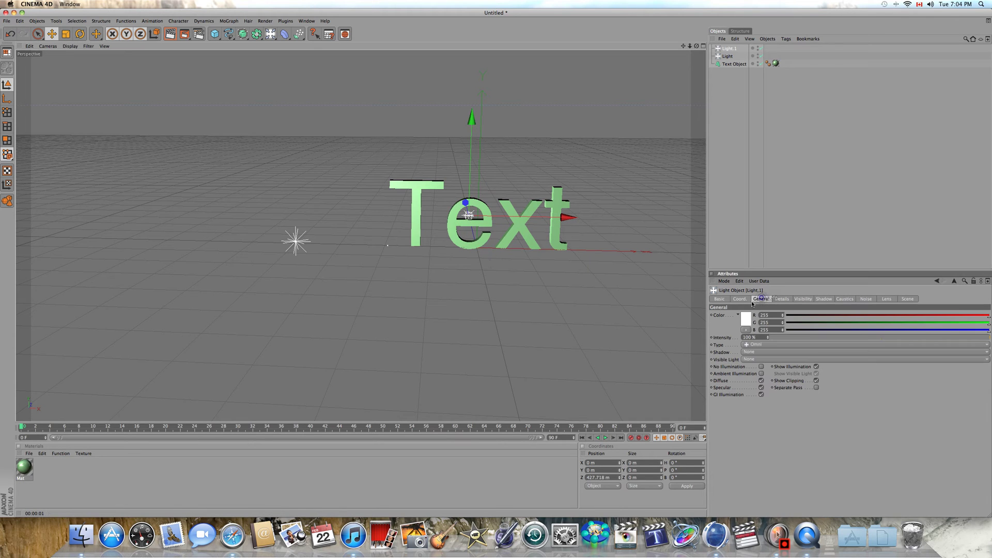
{"action": "left_click", "coordinate": [754, 352]}
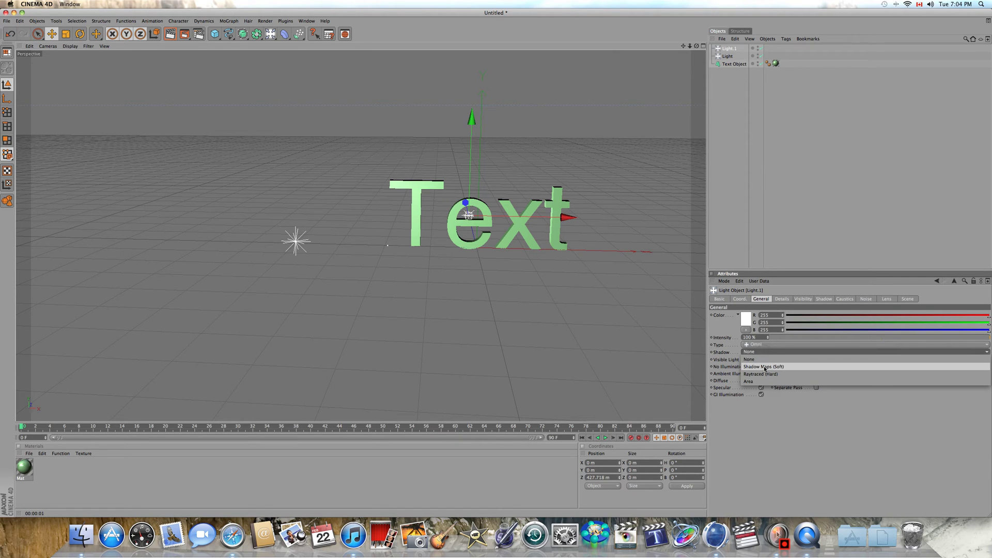
{"action": "left_click", "coordinate": [764, 368]}
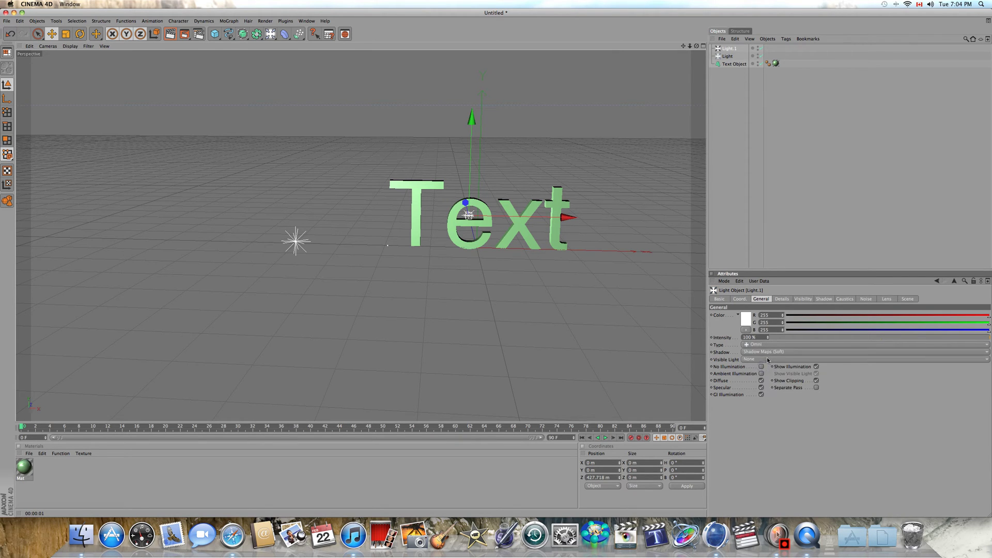
{"action": "left_click", "coordinate": [767, 359]}
{"action": "left_click", "coordinate": [762, 381]}
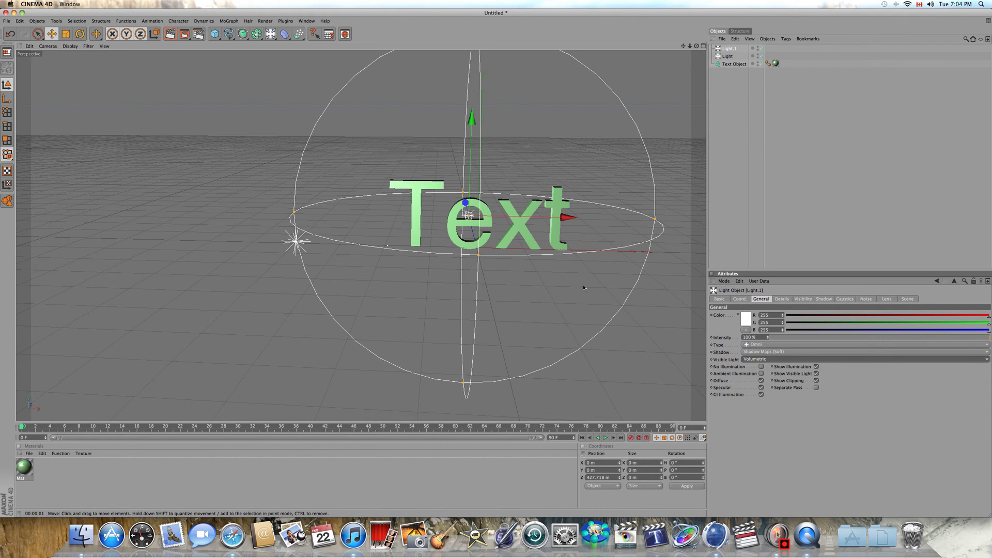
- Render a viewport preview of the volumetric light behind the text from a more distant view
{"action": "left_click_drag", "start_coordinate": [623, 343], "coordinate": [465, 269], "text": "alt"}
{"action": "left_click_drag", "start_coordinate": [689, 46], "coordinate": [619, 103]}
{"action": "left_click", "coordinate": [171, 35]}
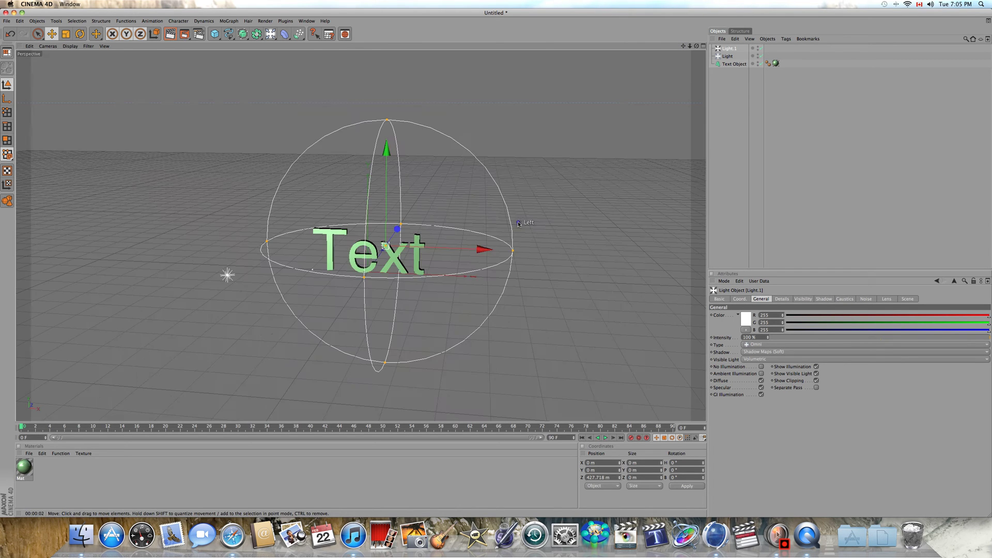
{"action": "left_click", "coordinate": [517, 223]}
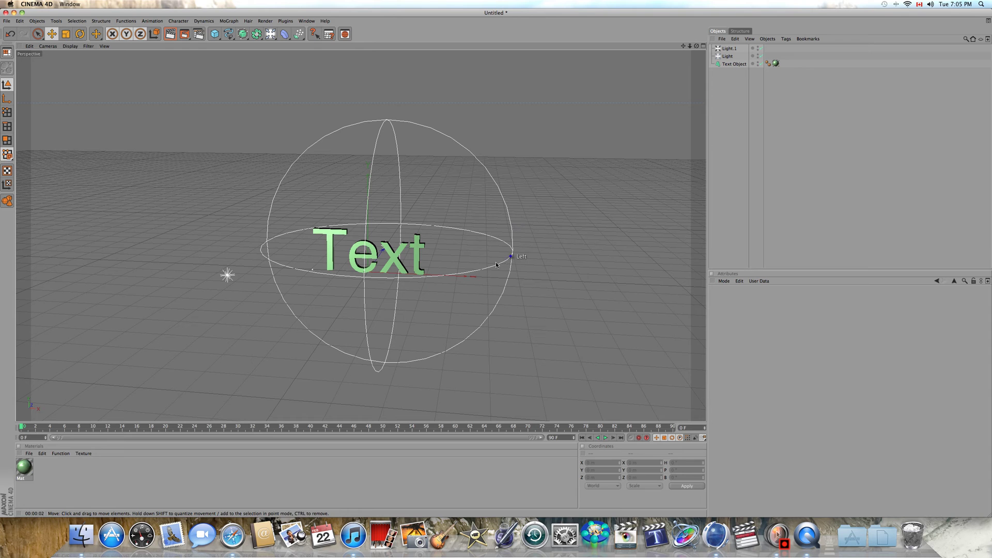
- Enlarge the second light's visible range well beyond the text and set its color to R 216, G 255, B 226
{"action": "left_click", "coordinate": [495, 261]}
{"action": "right_click_drag", "start_coordinate": [495, 262], "coordinate": [497, 264]}
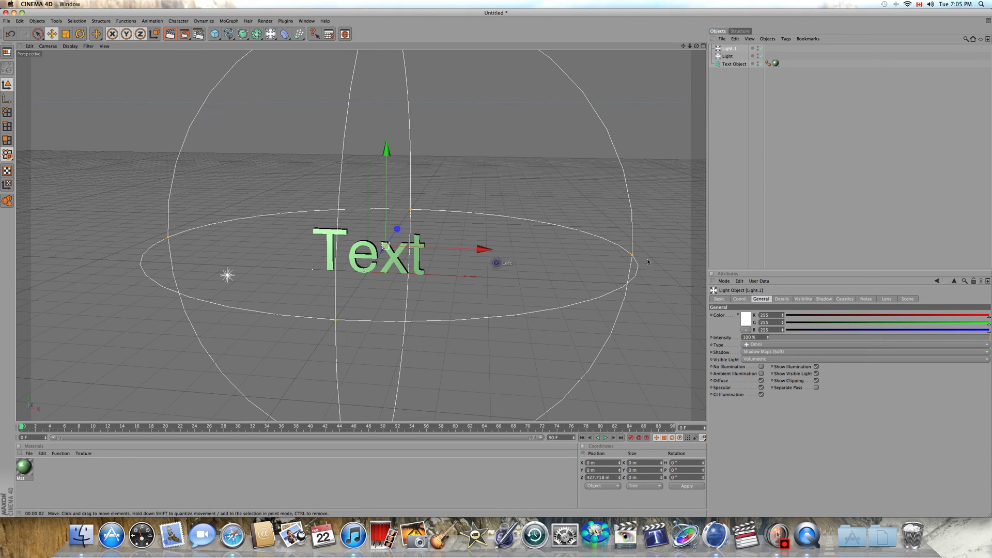
{"action": "left_click", "coordinate": [980, 325]}
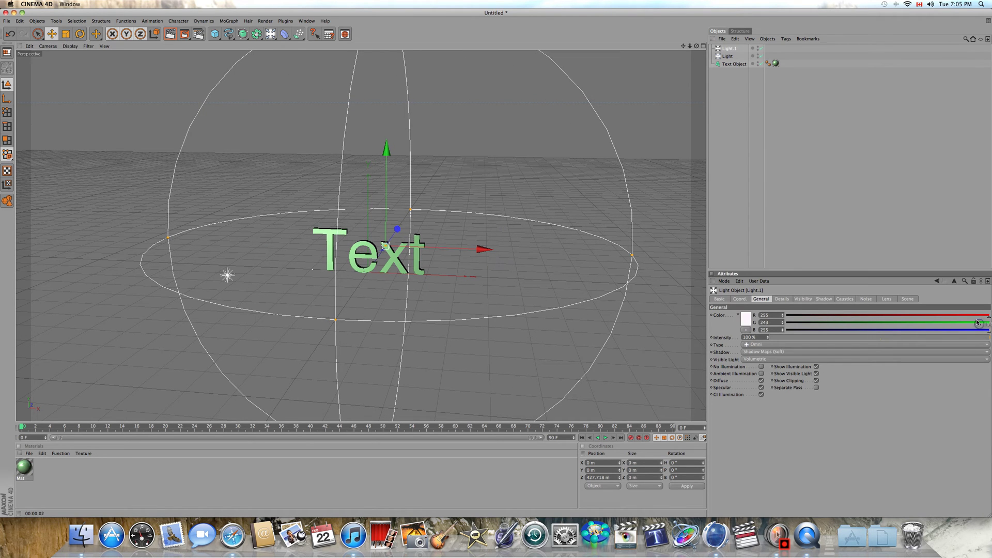
{"action": "mouse_move", "coordinate": [984, 315]}
{"action": "left_mouse_down"}
{"action": "mouse_move", "coordinate": [949, 315]}
{"action": "mouse_move", "coordinate": [964, 331]}
{"action": "mouse_move", "coordinate": [954, 332]}
{"action": "mouse_move", "coordinate": [989, 322]}
{"action": "left_mouse_up"}
{"action": "left_click", "coordinate": [957, 316]}
{"action": "left_click", "coordinate": [966, 331]}
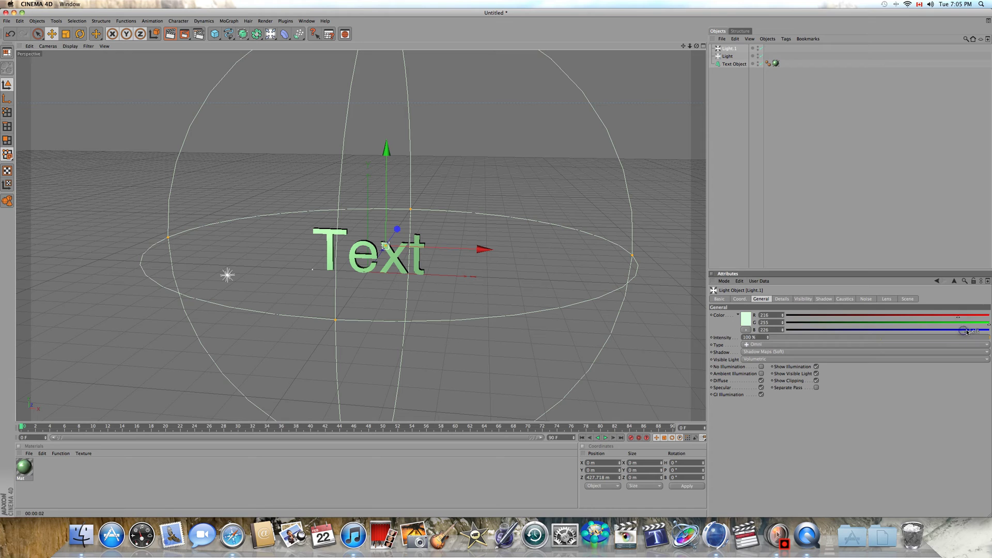
- Render a viewport preview of the text with the enlarged, pale green volumetric light
{"action": "left_click", "coordinate": [167, 34]}
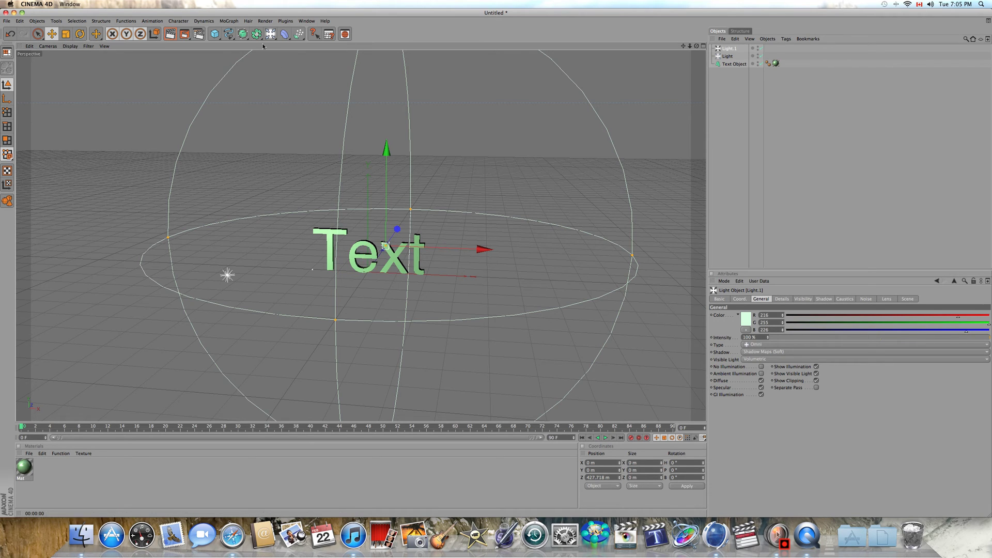
{"action": "left_click", "coordinate": [167, 34]}
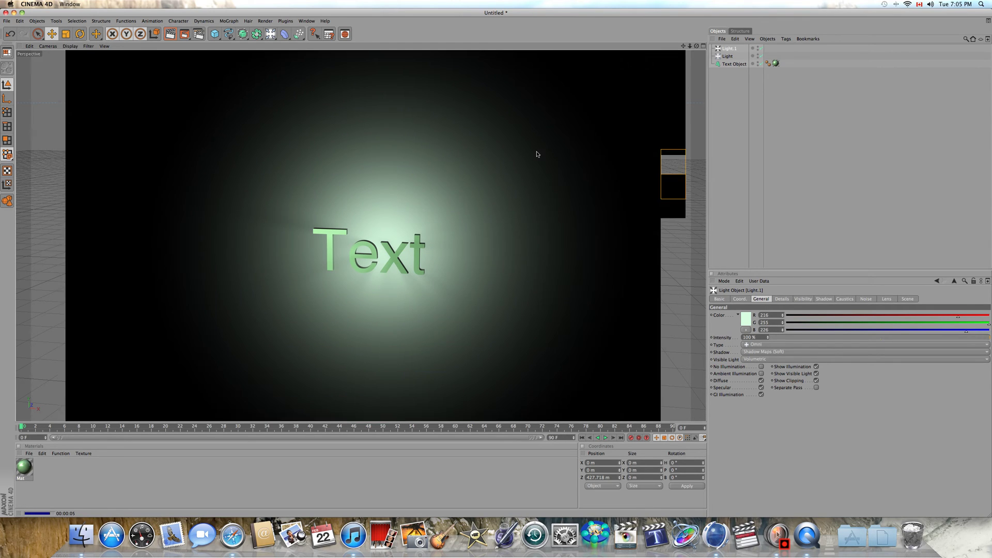
{"action": "left_click", "coordinate": [537, 154]}
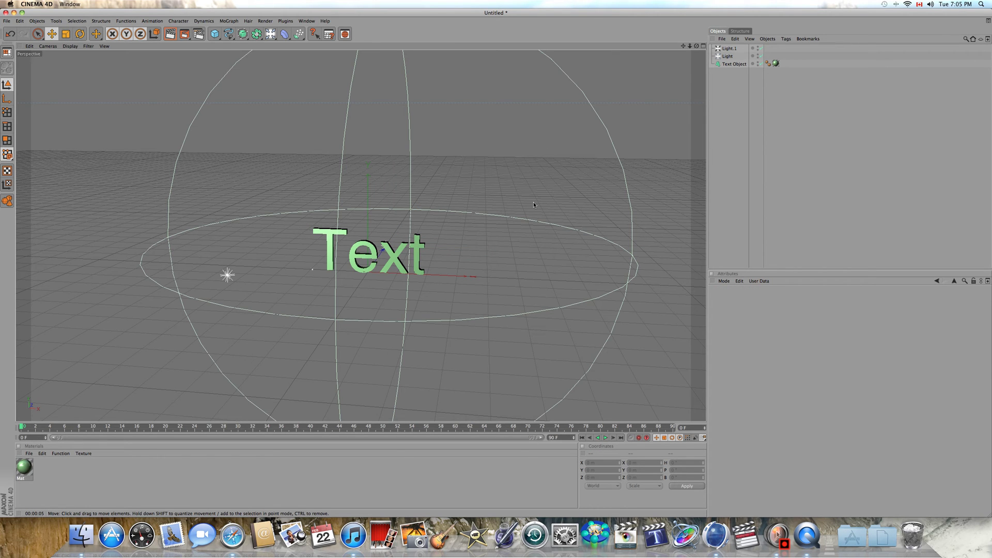
{"action": "left_click", "coordinate": [729, 48]}
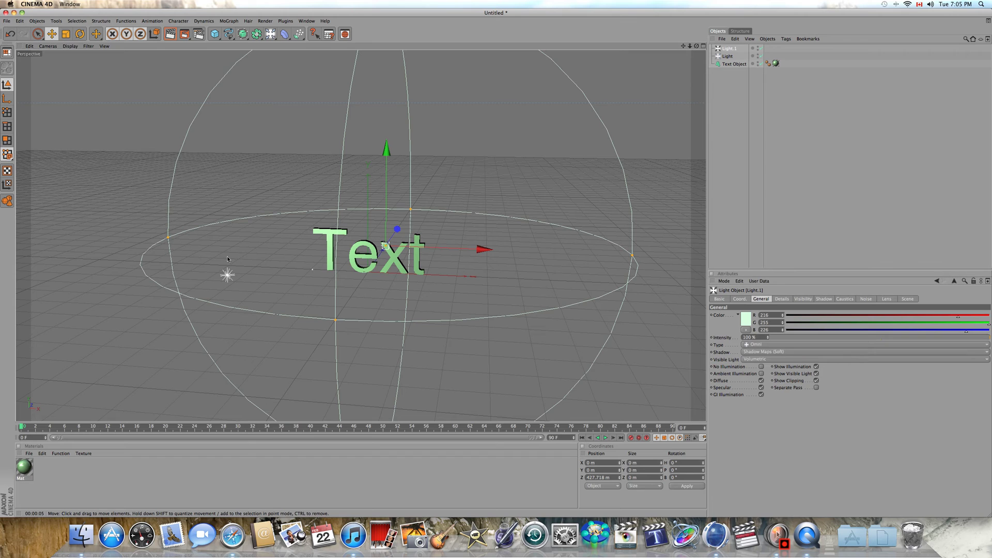
{"action": "left_click", "coordinate": [766, 344]}
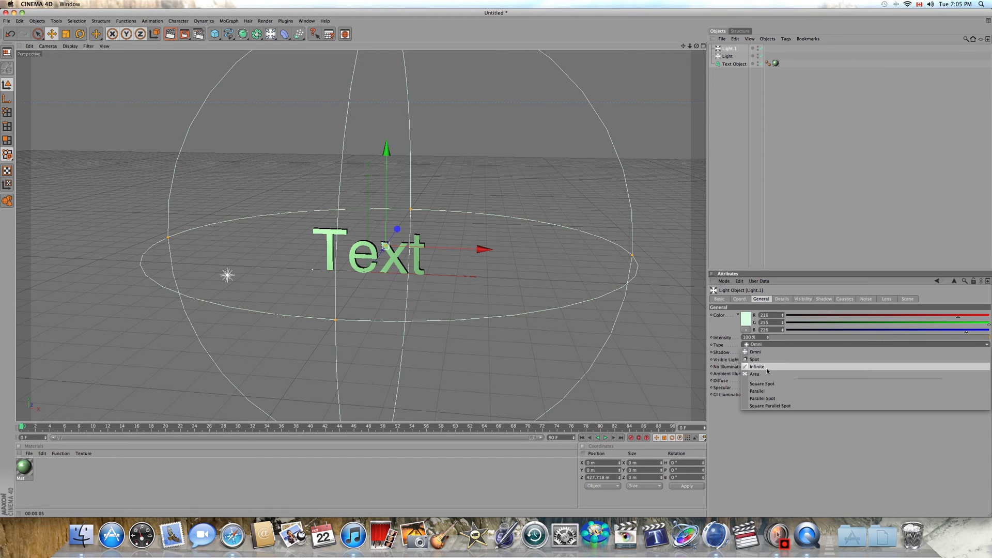
{"action": "left_click", "coordinate": [756, 437]}
{"action": "scroll", "coordinate": [428, 194], "scroll_direction": "down", "scroll_amount": 3}
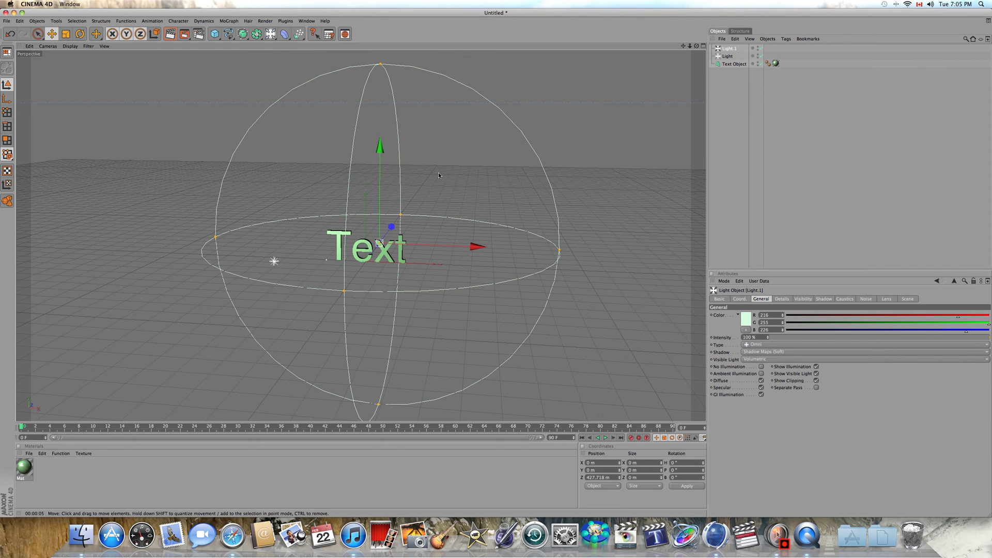
{"action": "scroll", "coordinate": [437, 120], "scroll_direction": "up", "scroll_amount": 5}
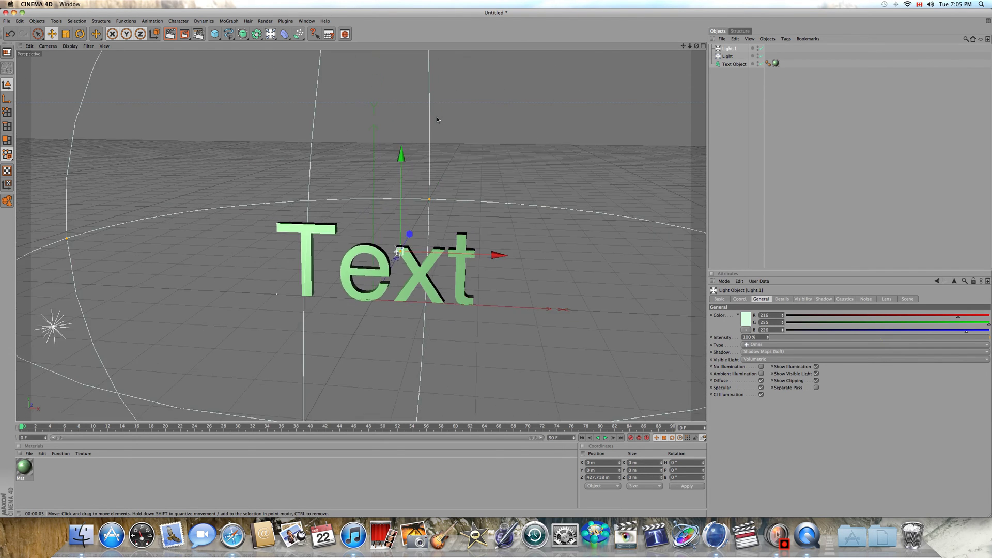
{"action": "scroll", "coordinate": [437, 120], "scroll_direction": "down", "scroll_amount": 1}
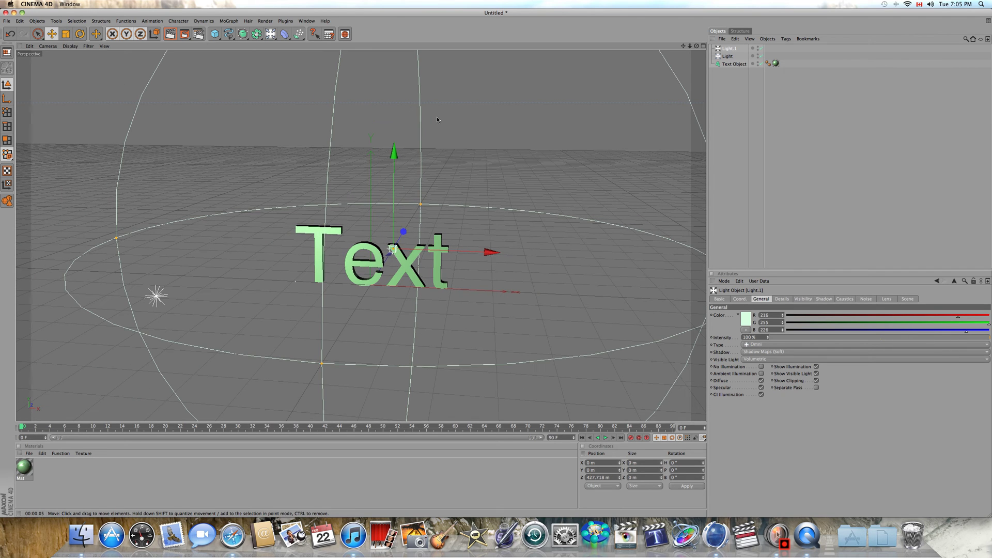
{"action": "left_click_drag", "start_coordinate": [285, 33], "coordinate": [400, 45]}
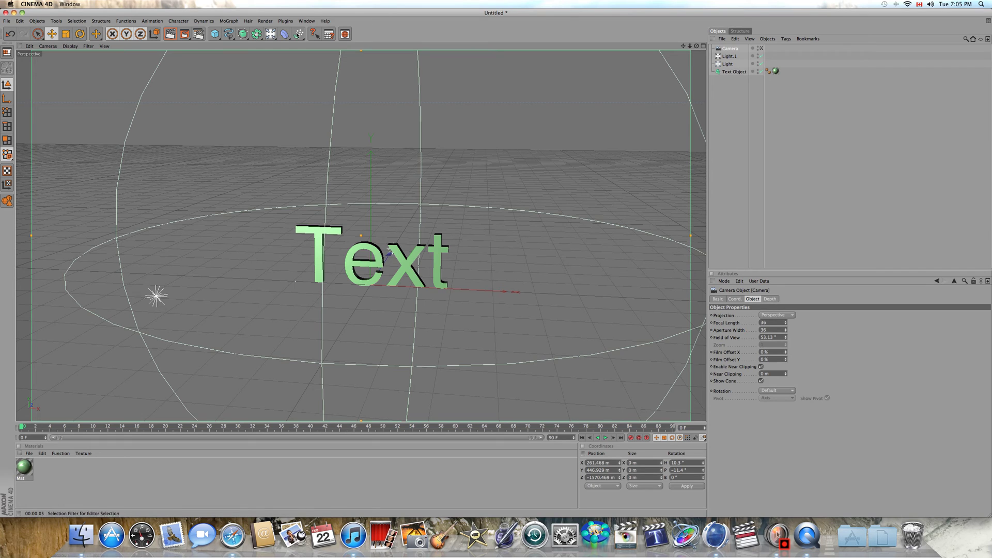
{"action": "left_click", "coordinate": [727, 49]}
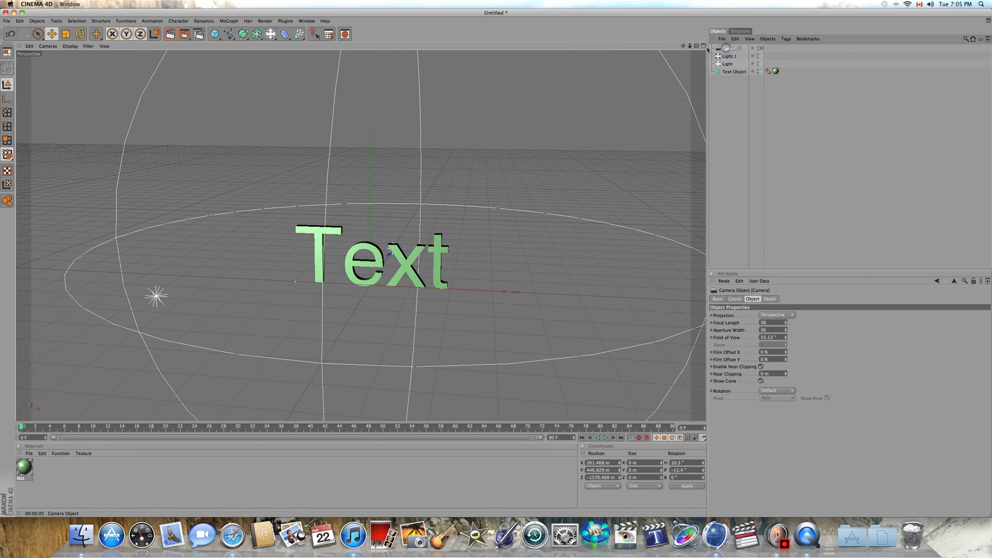
{"action": "key", "text": "Delete"}
- Add a camera to the scene and look through it in the viewport
{"action": "left_click_drag", "start_coordinate": [270, 33], "coordinate": [282, 40]}
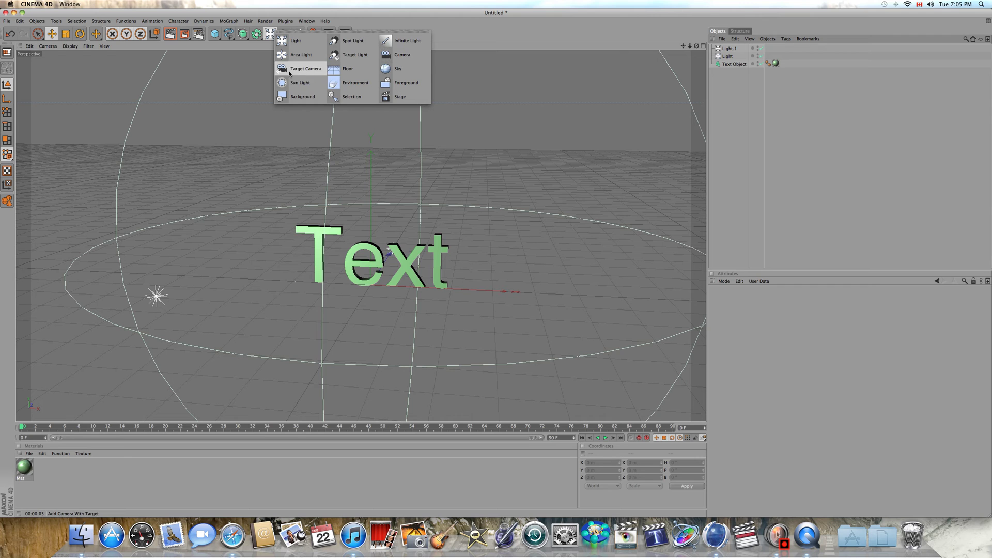
{"action": "left_click", "coordinate": [415, 54]}
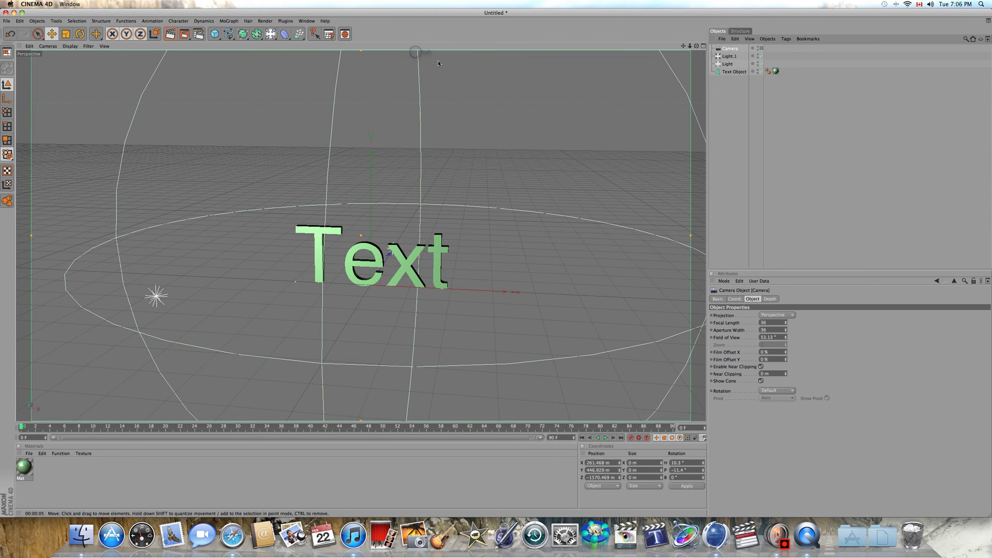
{"action": "left_click", "coordinate": [761, 48]}
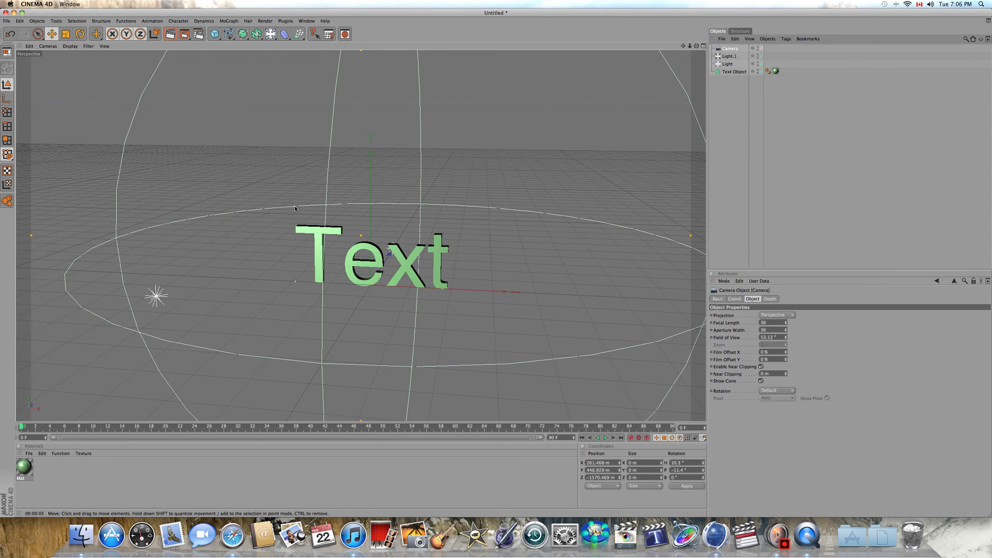
- Move the camera to view the text from its left side and record a keyframe at frame 0
{"action": "left_click_drag", "start_coordinate": [504, 305], "coordinate": [520, 267], "text": "alt"}
{"action": "key", "text": "h"}
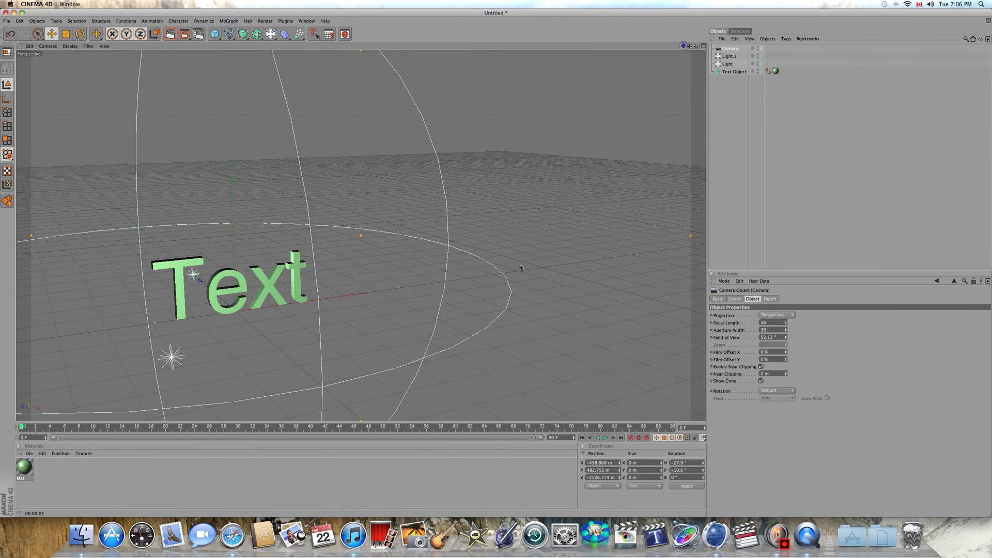
{"action": "key", "text": "h"}
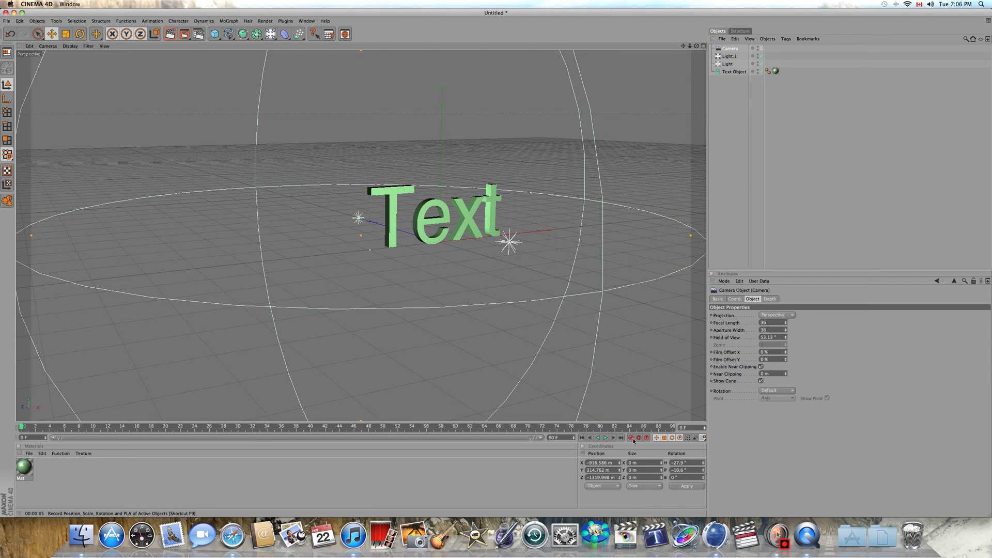
{"action": "left_click", "coordinate": [631, 439]}
- Go to frame 30, move the camera farther back to the text's right side, and record a second keyframe
{"action": "mouse_move", "coordinate": [253, 426]}
{"action": "left_mouse_down"}
{"action": "mouse_move", "coordinate": [361, 426]}
{"action": "mouse_move", "coordinate": [241, 429]}
{"action": "left_mouse_up"}
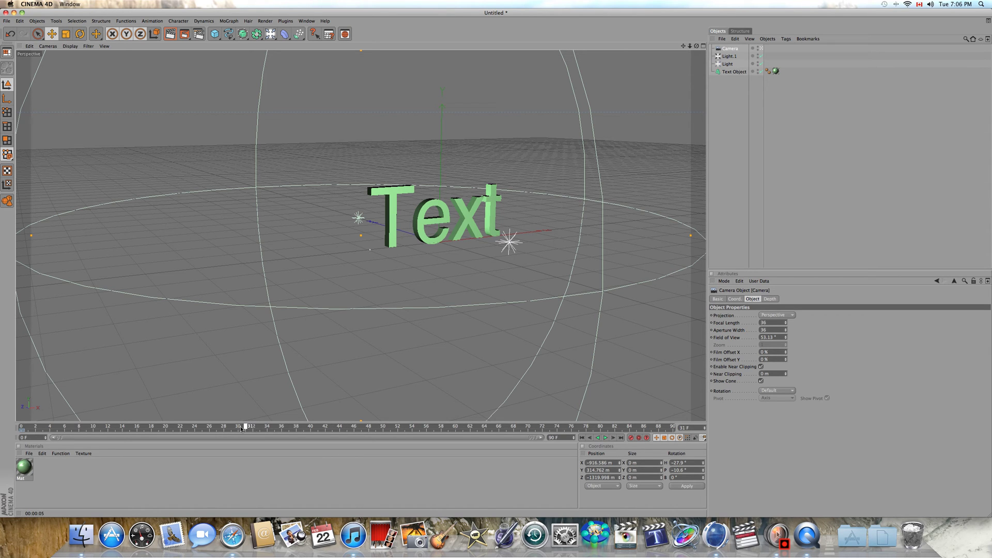
{"action": "left_click_drag", "start_coordinate": [682, 46], "coordinate": [495, 262]}
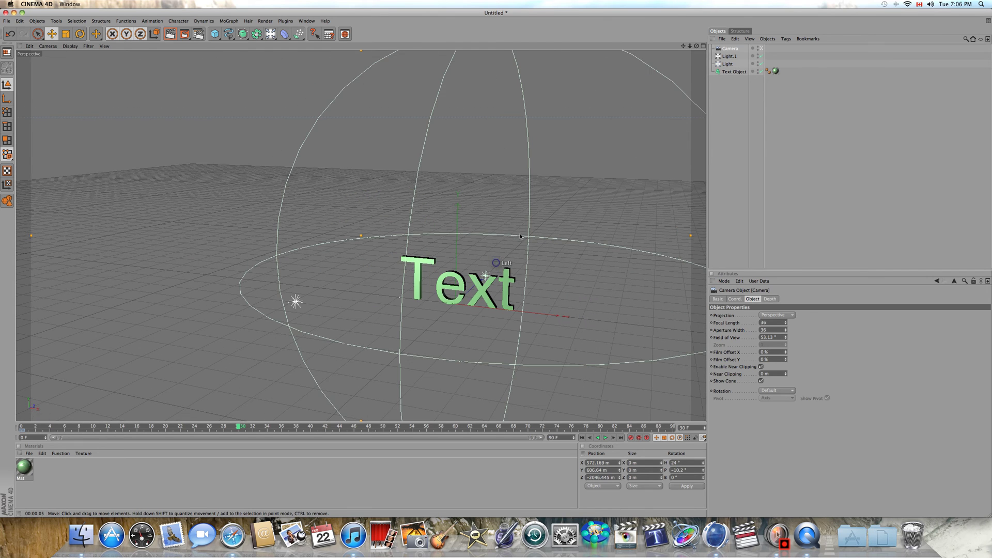
- Play the camera animation from the first frame and stop the playback
{"action": "left_click", "coordinate": [582, 437]}
{"action": "left_click", "coordinate": [606, 438]}
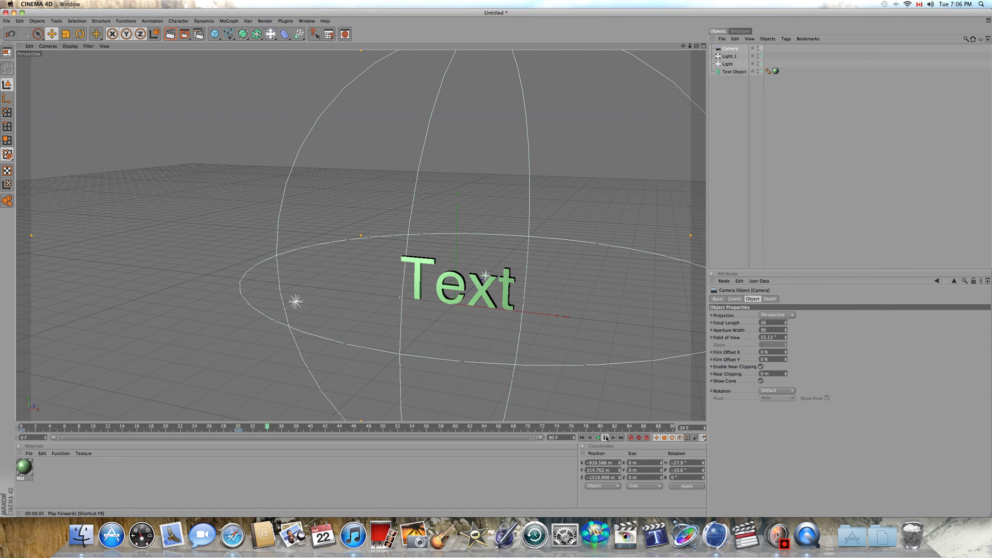
{"action": "left_click", "coordinate": [607, 438]}
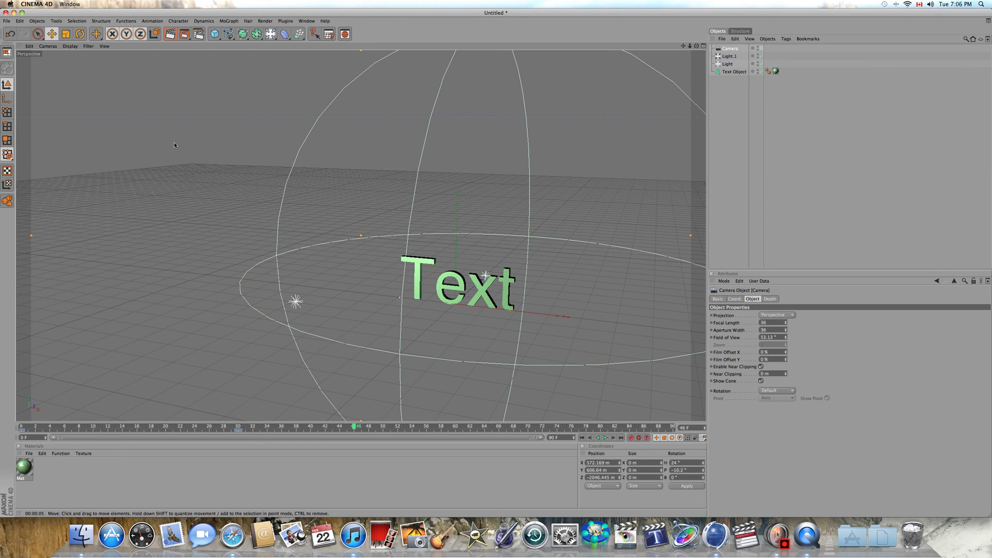
{"action": "left_click", "coordinate": [272, 36]}
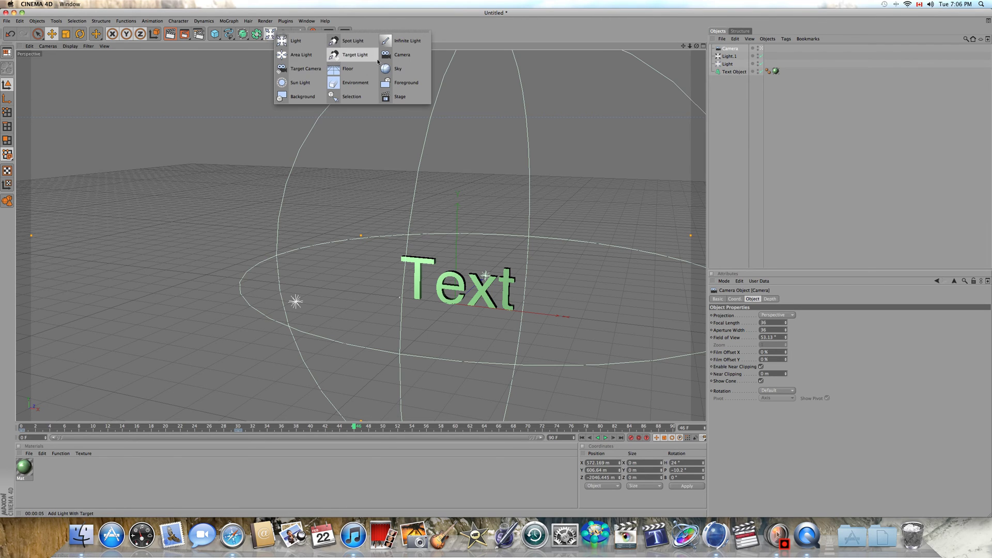
{"action": "left_click", "coordinate": [332, 69]}
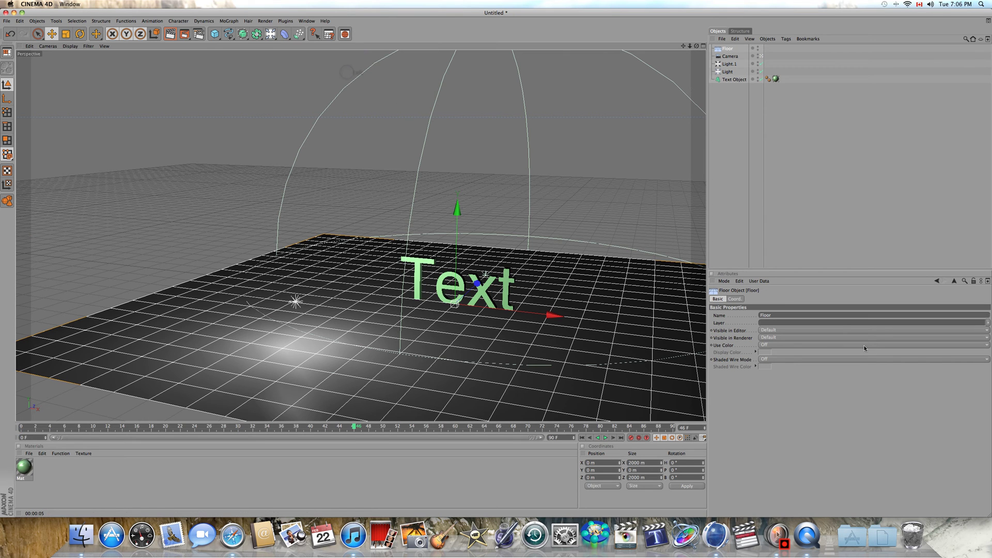
{"action": "left_click", "coordinate": [734, 299]}
{"action": "left_click", "coordinate": [836, 323]}
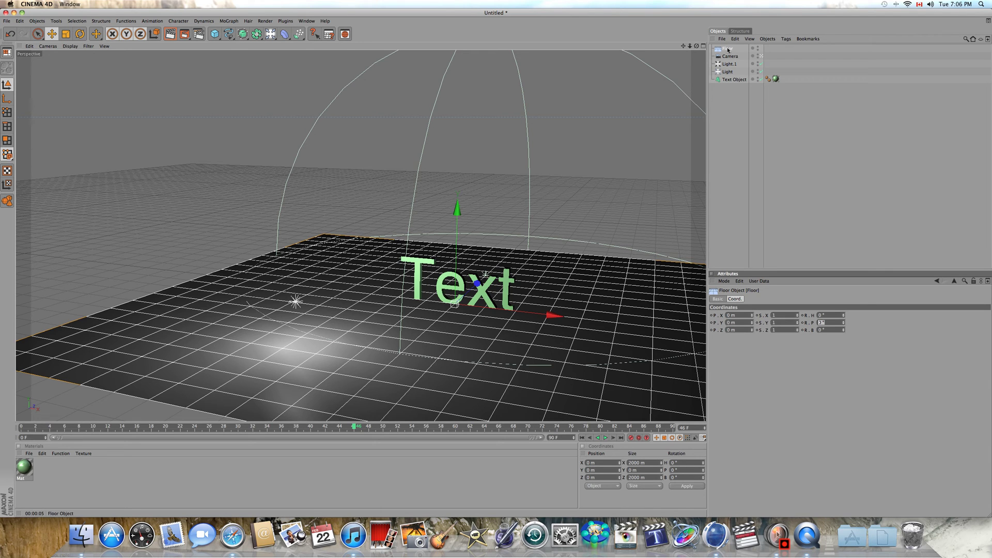
{"action": "key", "text": "Delete"}
- Add a floor, set its pitch to 90° so it stands upright, and move it behind the text to about Z 742 m
{"action": "left_click", "coordinate": [270, 33]}
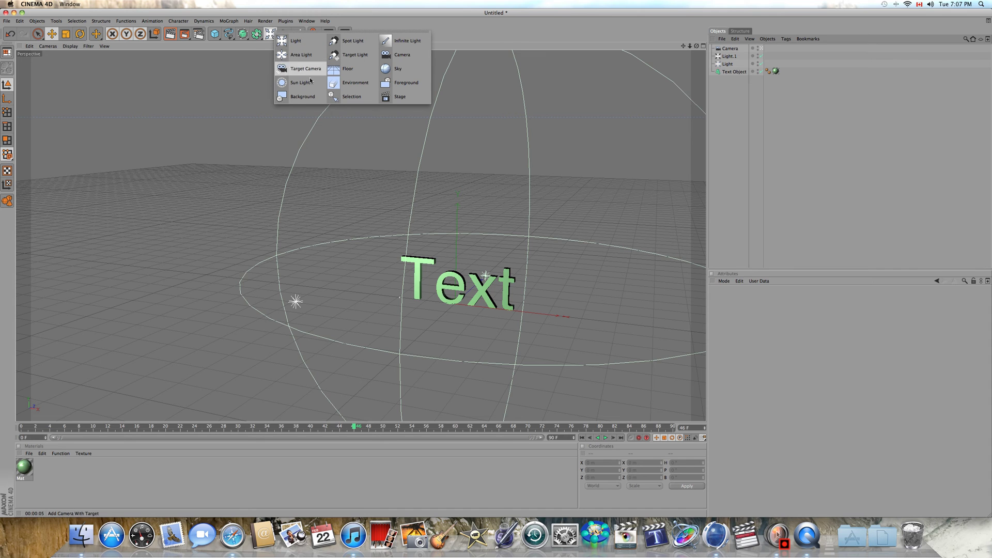
{"action": "left_click", "coordinate": [358, 71]}
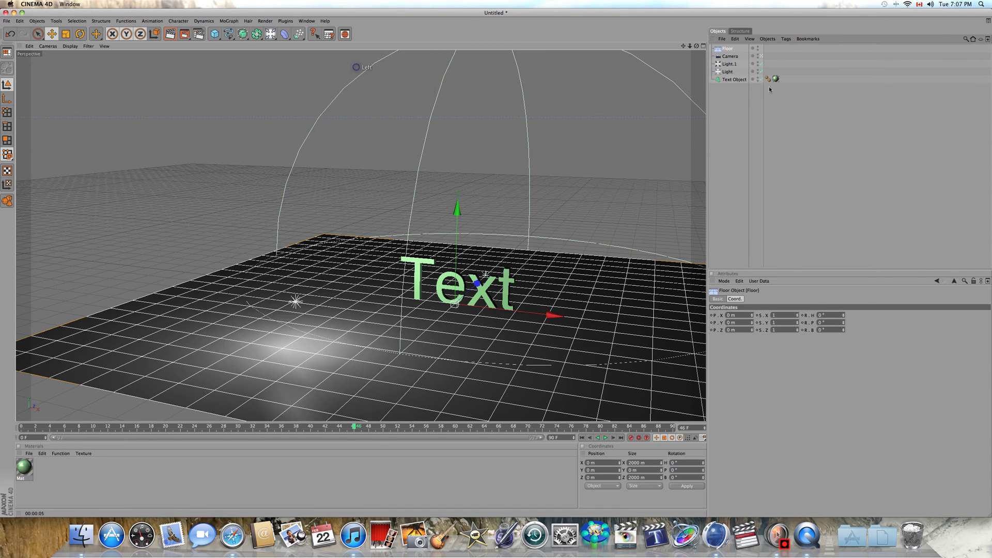
{"action": "left_click", "coordinate": [833, 322]}
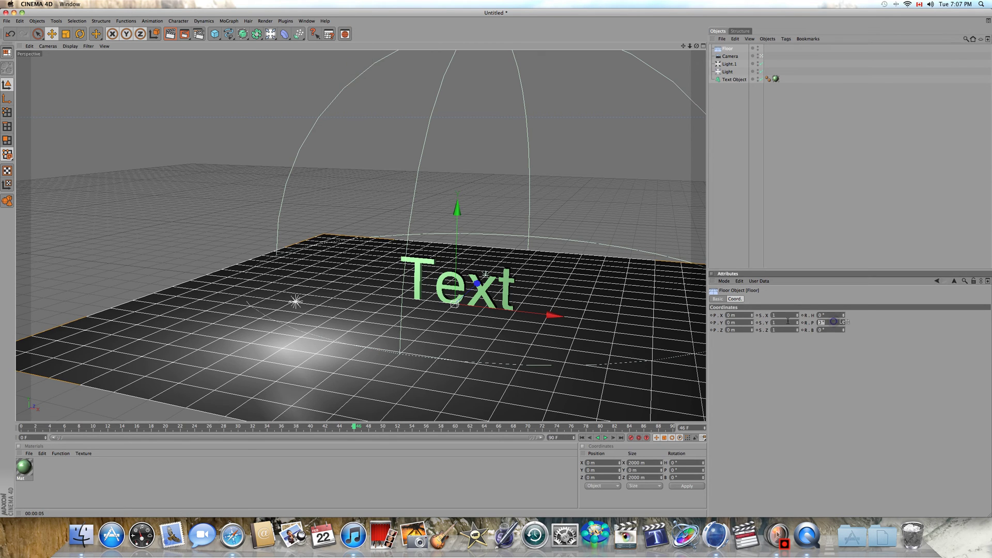
{"action": "type", "text": "90"}
{"action": "key", "text": "Return"}
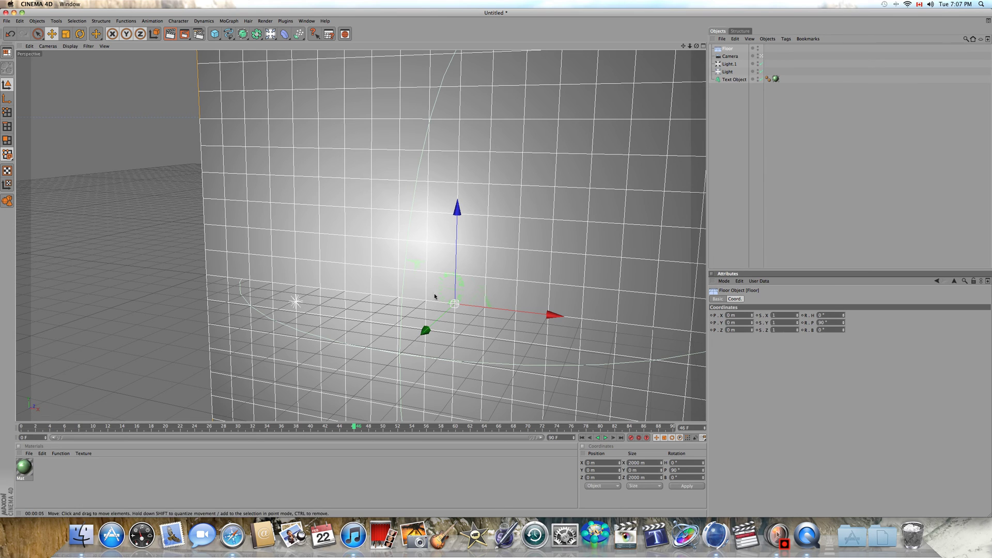
{"action": "left_click_drag", "start_coordinate": [425, 329], "coordinate": [504, 257]}
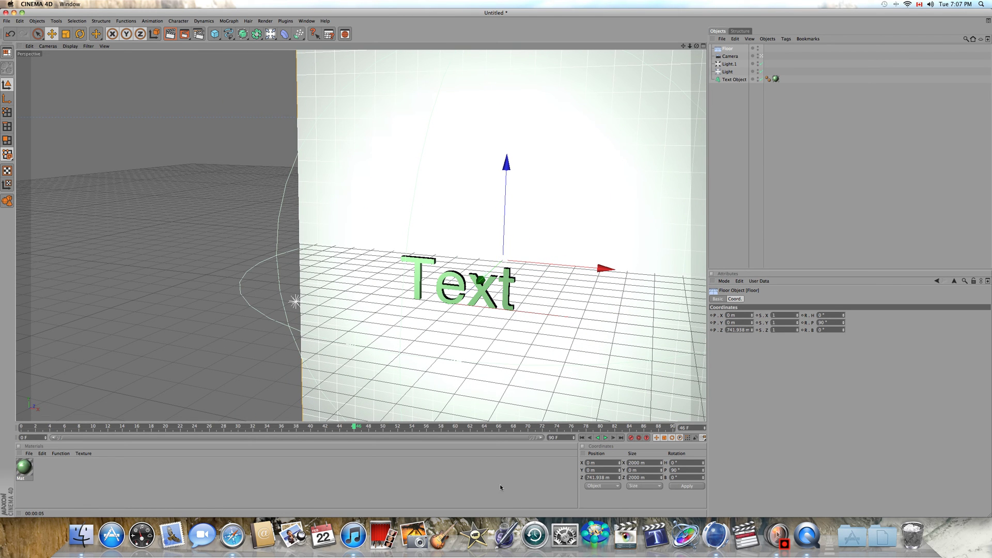
- Scale the upright floor to X 199, Y 999 and Z 199 so it fills the background
{"action": "scroll", "coordinate": [623, 380], "scroll_direction": "up", "scroll_amount": 3}
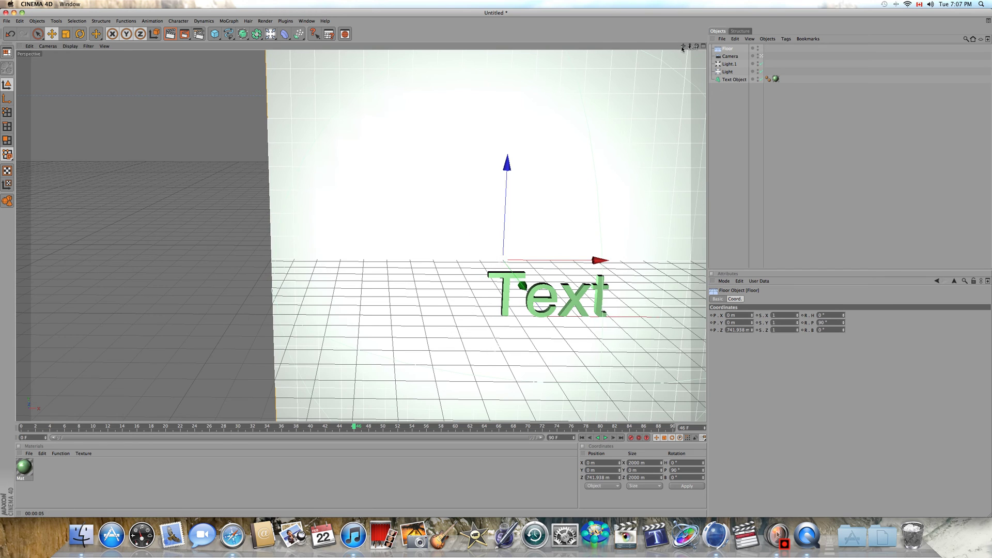
{"action": "left_click_drag", "start_coordinate": [681, 48], "coordinate": [611, 258]}
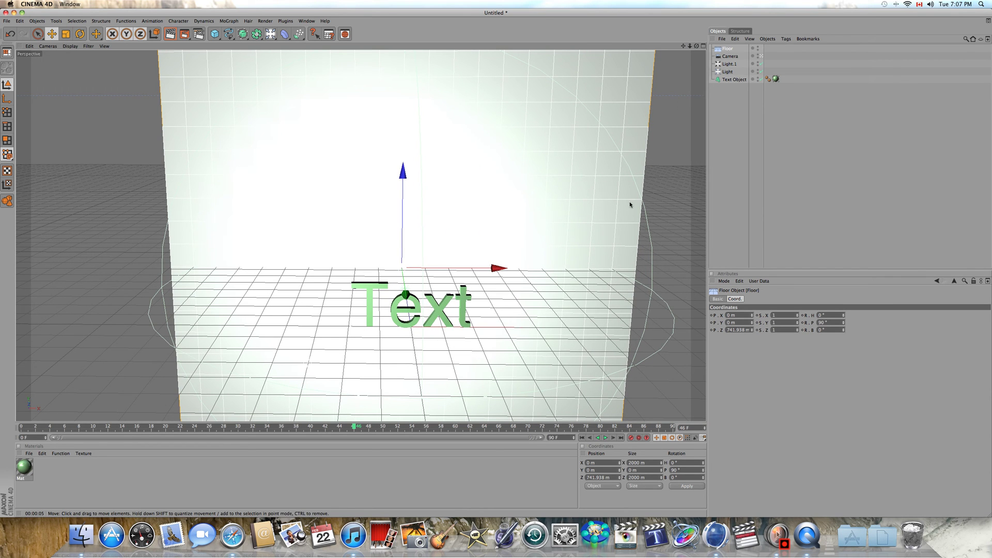
{"action": "left_click", "coordinate": [784, 316]}
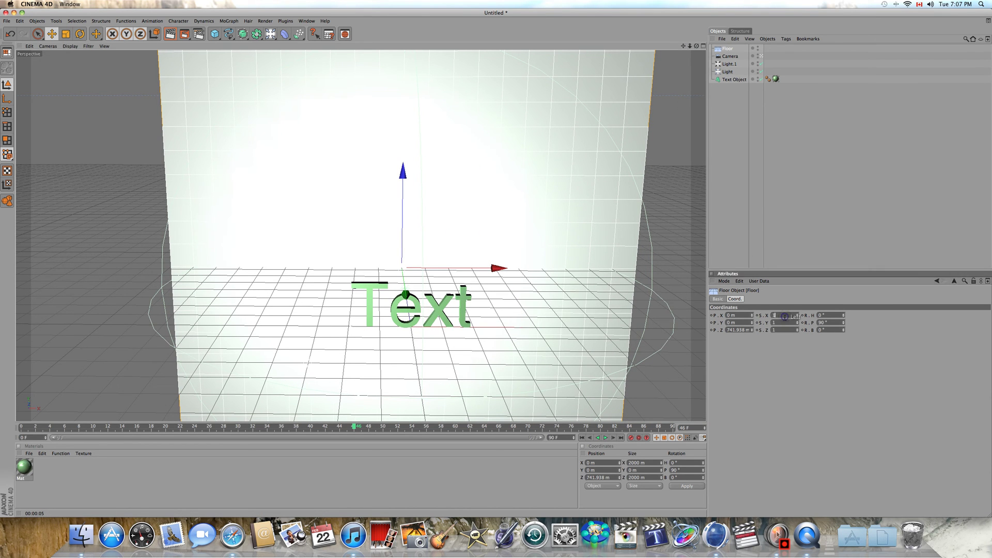
{"action": "type", "text": "99"}
{"action": "key", "text": "Return"}
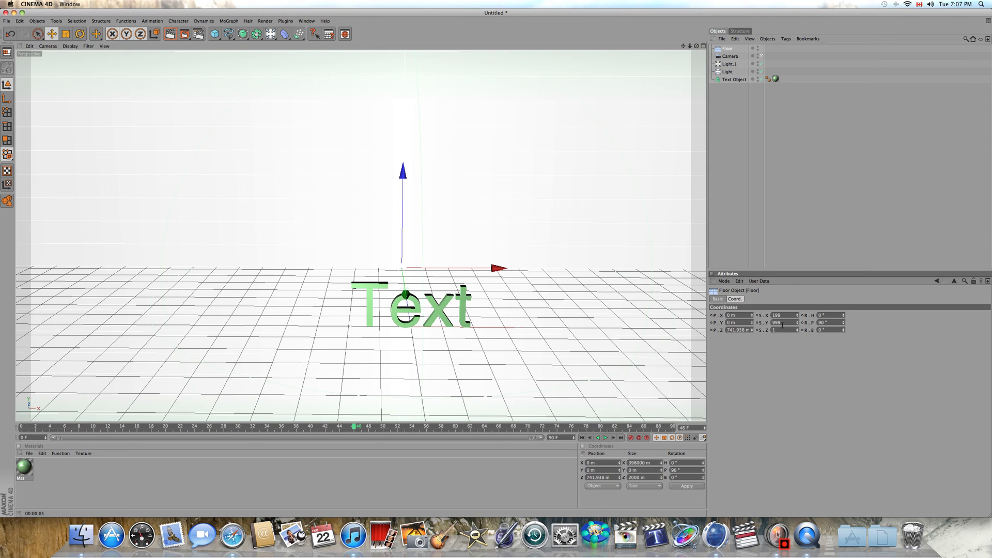
{"action": "type", "text": "99"}
{"action": "key", "text": "Return"}
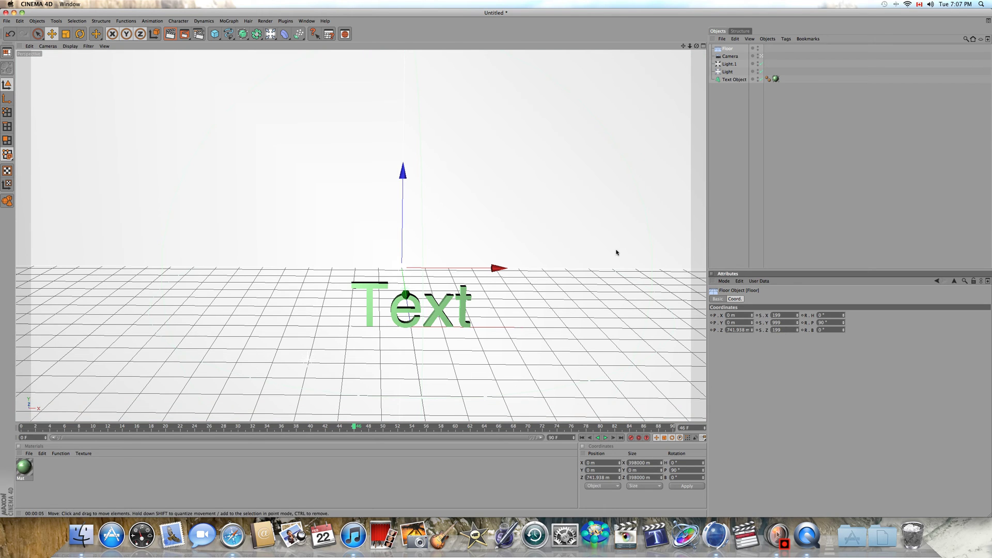
- Render a viewport preview of the text in front of the enlarged backdrop, then return to the editor view
{"action": "left_click_drag", "start_coordinate": [496, 263], "coordinate": [495, 263], "text": "alt"}
{"action": "left_click", "coordinate": [168, 34]}
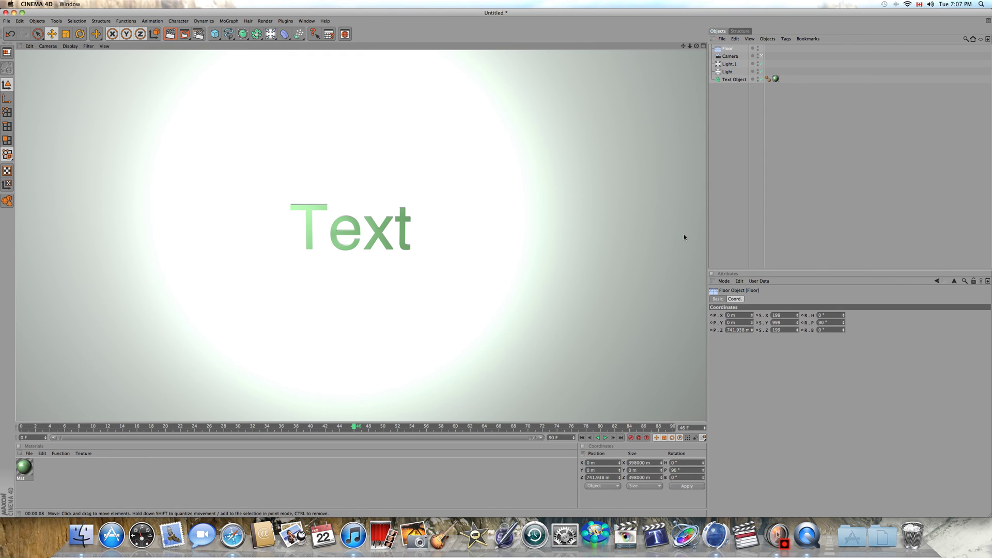
{"action": "left_click", "coordinate": [573, 223]}
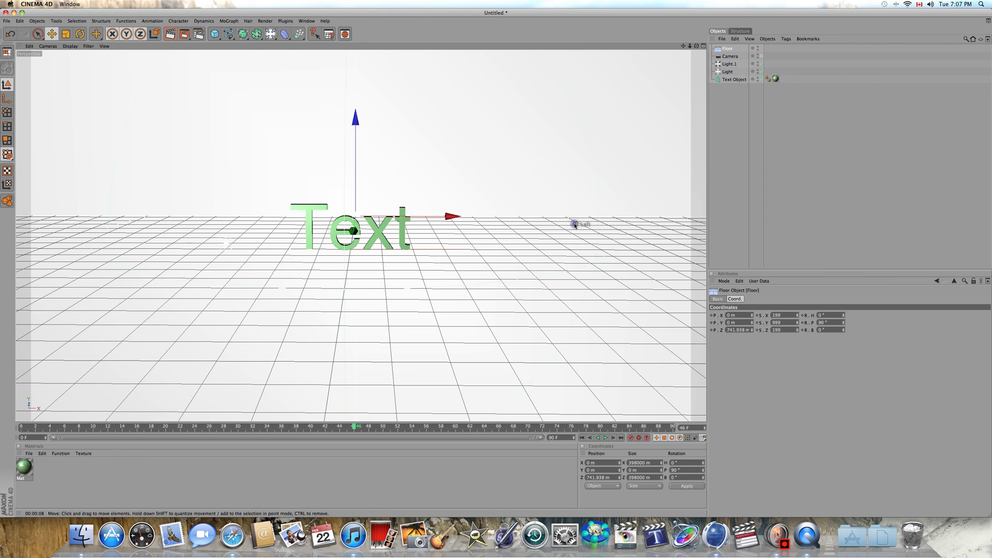
- Create a new material and set its color to black, R 0, G 0, B 0
{"action": "left_click", "coordinate": [64, 468]}
{"action": "double_click", "coordinate": [64, 468]}
{"action": "double_click", "coordinate": [23, 467]}
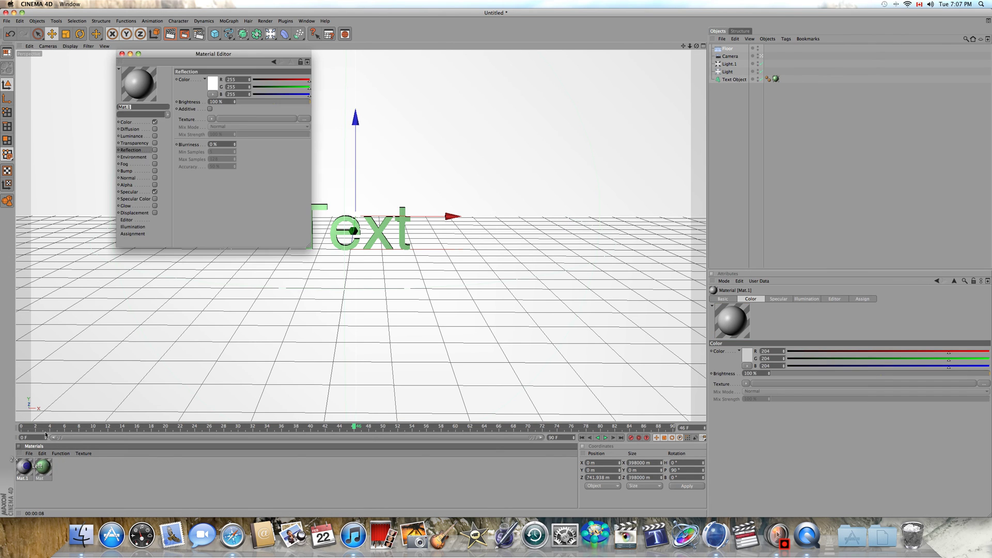
{"action": "left_click", "coordinate": [145, 122]}
{"action": "mouse_move", "coordinate": [264, 95]}
{"action": "left_mouse_down"}
{"action": "mouse_move", "coordinate": [253, 95]}
{"action": "mouse_move", "coordinate": [252, 83]}
{"action": "left_mouse_up"}
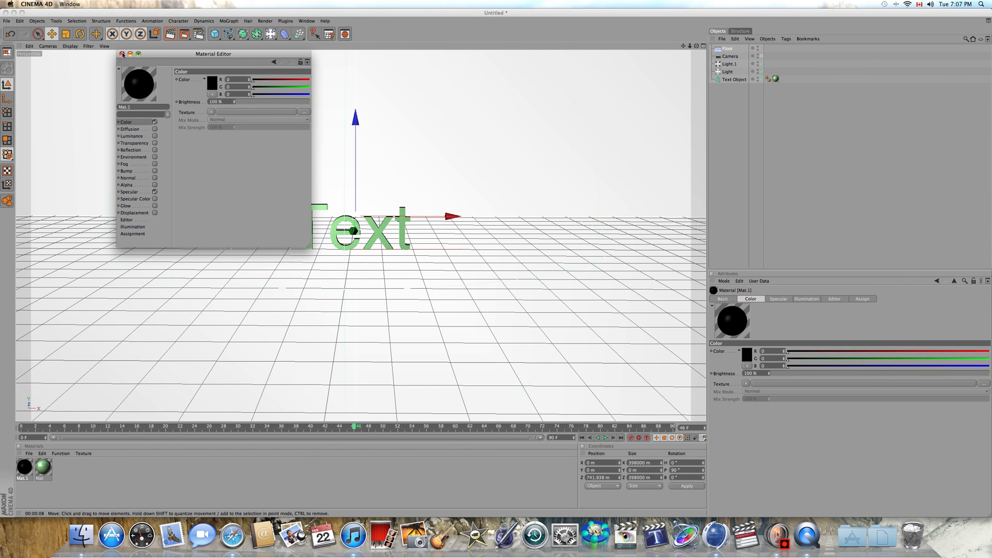
{"action": "left_click", "coordinate": [122, 53]}
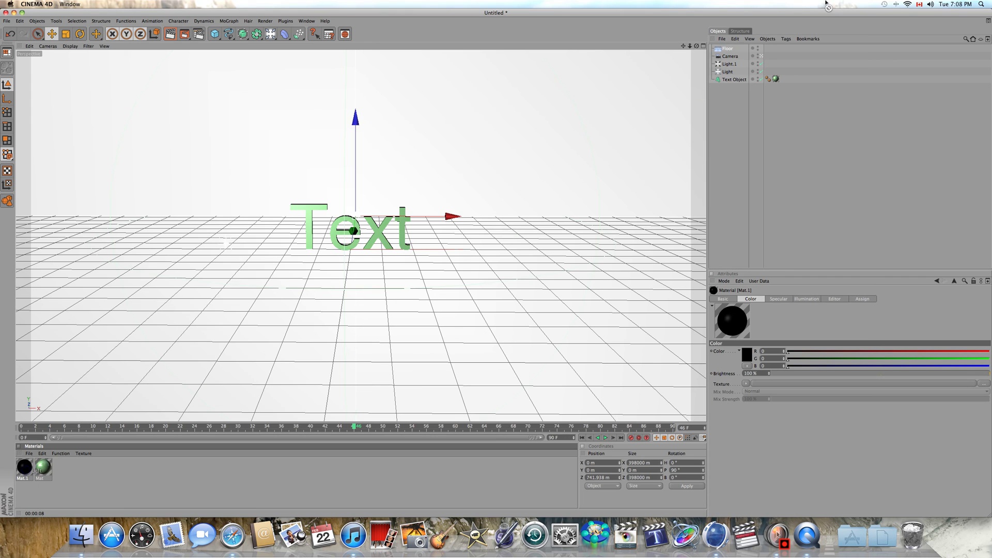
- Apply the black material to the floor backdrop and render a more distant viewport preview
{"action": "left_click_drag", "start_coordinate": [827, 5], "coordinate": [730, 50]}
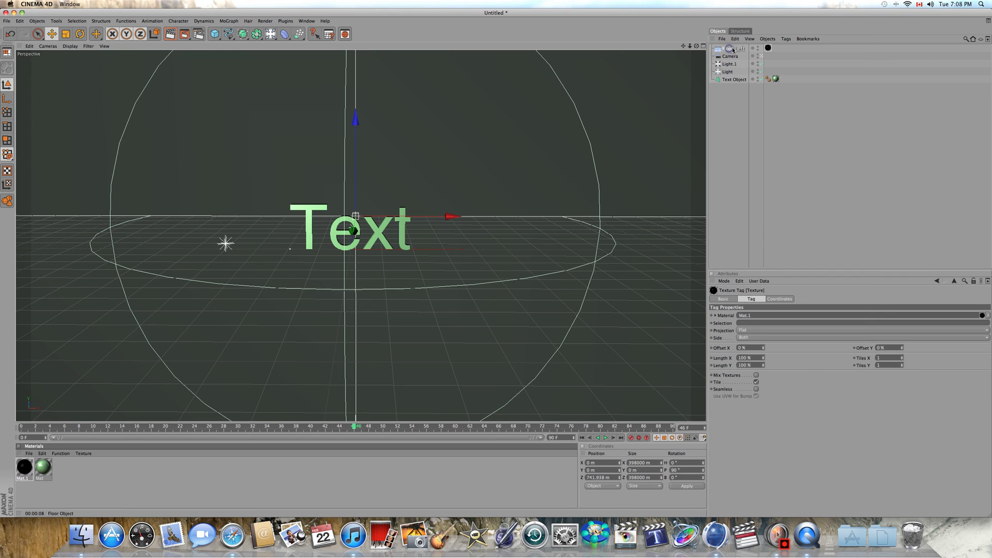
{"action": "left_click", "coordinate": [170, 35]}
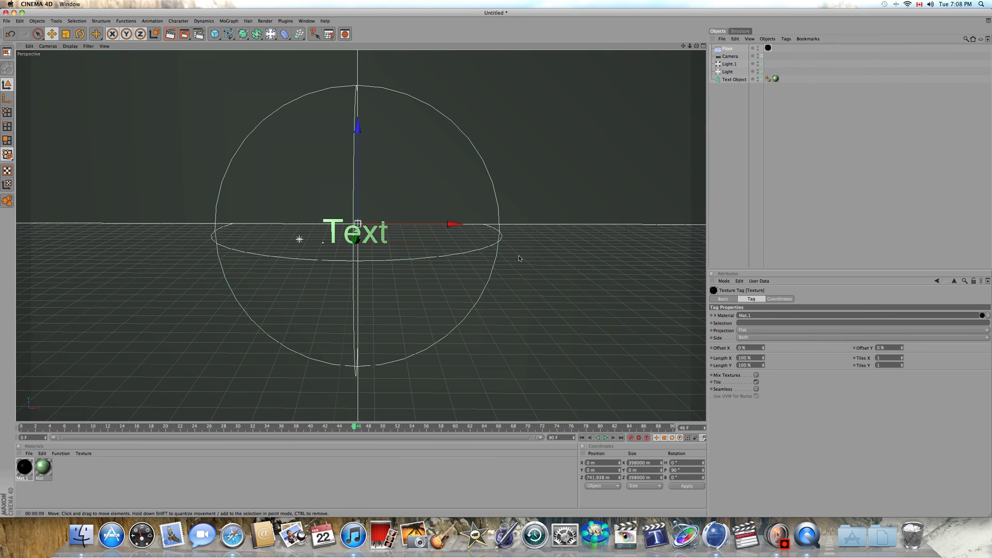
{"action": "scroll", "coordinate": [519, 261], "scroll_direction": "up", "scroll_amount": 3}
{"action": "scroll", "coordinate": [519, 258], "scroll_direction": "down", "scroll_amount": 5}
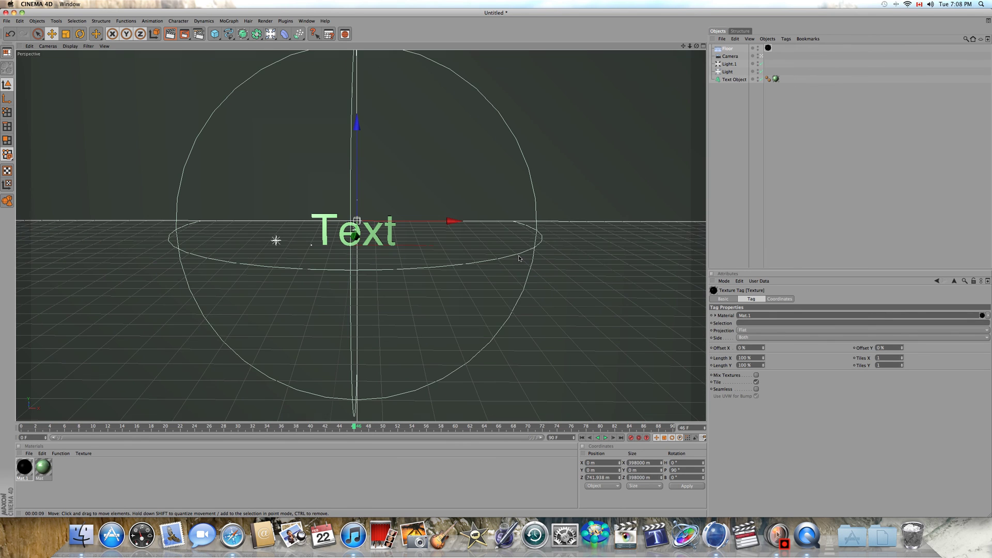
{"action": "left_click_drag", "start_coordinate": [268, 36], "coordinate": [290, 44]}
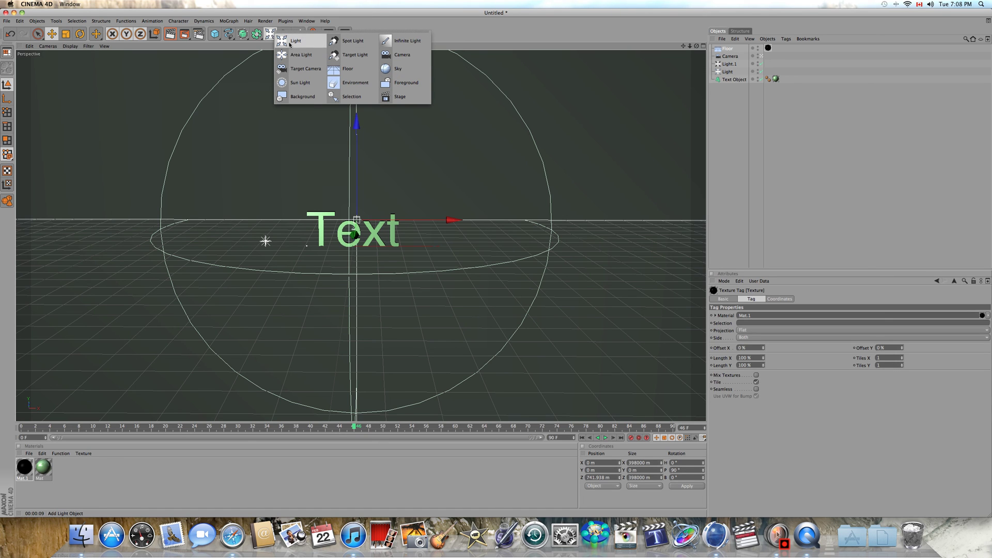
{"action": "mouse_move", "coordinate": [290, 45]}
{"action": "left_mouse_down"}
{"action": "mouse_move", "coordinate": [297, 82]}
{"action": "mouse_move", "coordinate": [347, 96]}
{"action": "mouse_move", "coordinate": [405, 95]}
{"action": "mouse_move", "coordinate": [299, 69]}
{"action": "mouse_move", "coordinate": [229, 127]}
{"action": "left_mouse_up"}
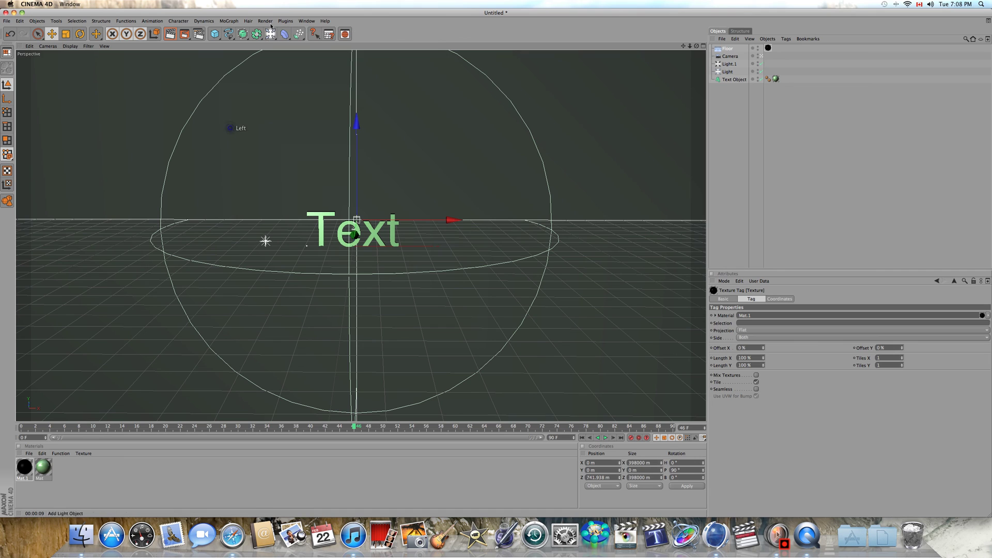
{"action": "left_click", "coordinate": [270, 34]}
{"action": "left_click_drag", "start_coordinate": [270, 34], "coordinate": [300, 45]}
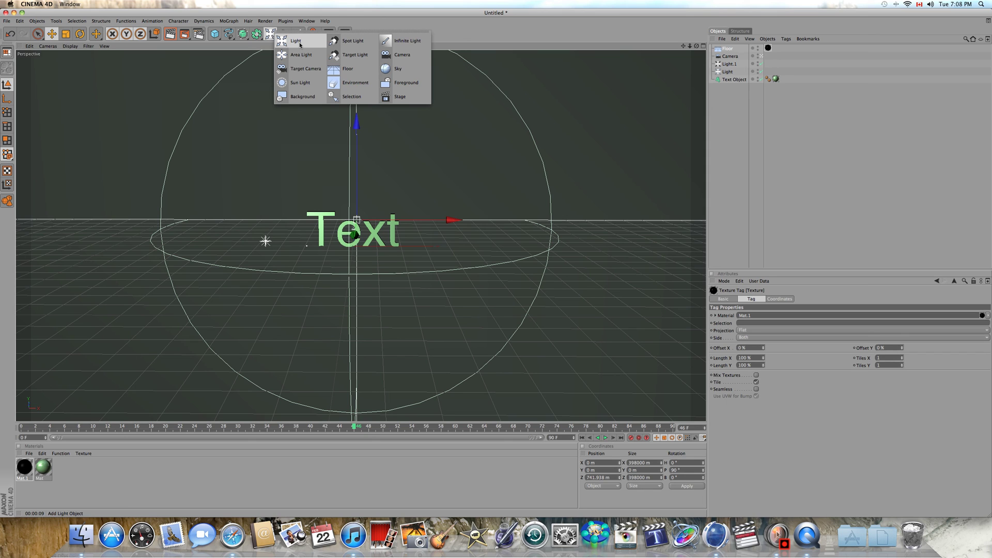
{"action": "left_click_drag", "start_coordinate": [300, 45], "coordinate": [389, 53]}
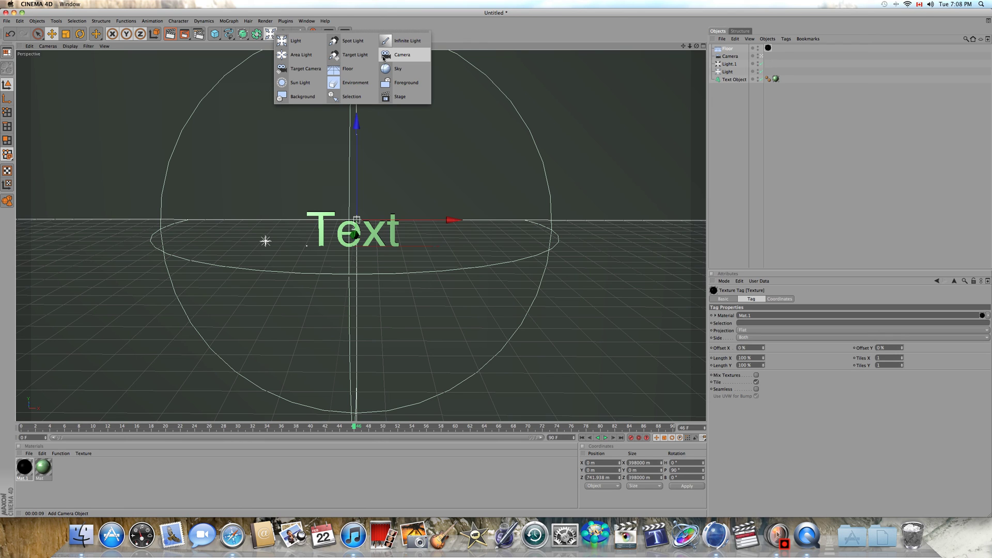
{"action": "left_click_drag", "start_coordinate": [383, 57], "coordinate": [408, 176]}
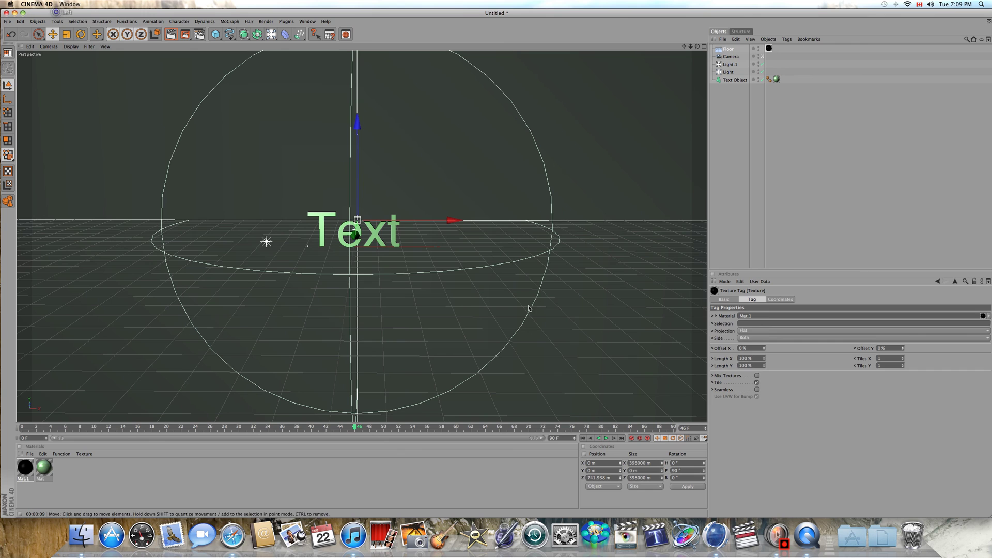
{"action": "right_click", "coordinate": [779, 536]}
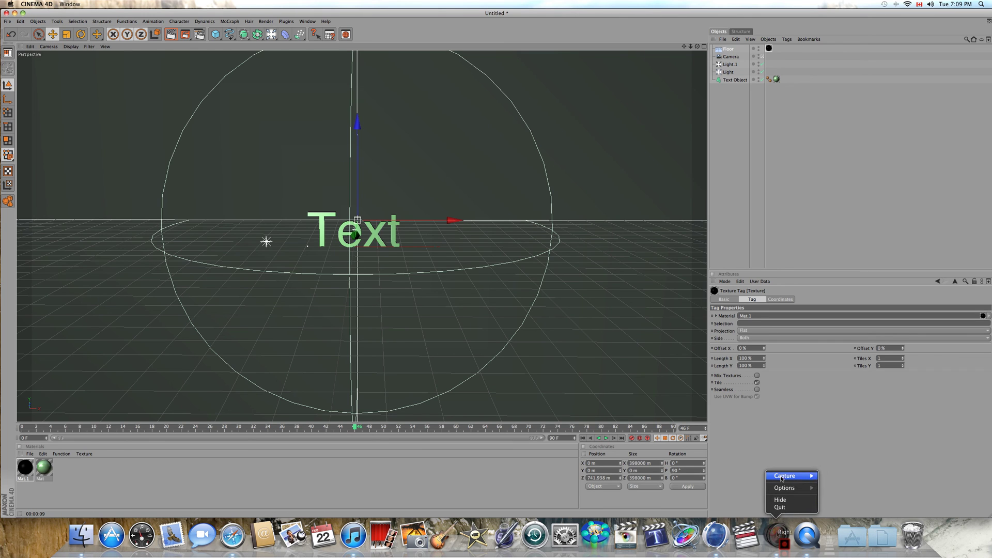
{"action": "mouse_move", "coordinate": [802, 474]}
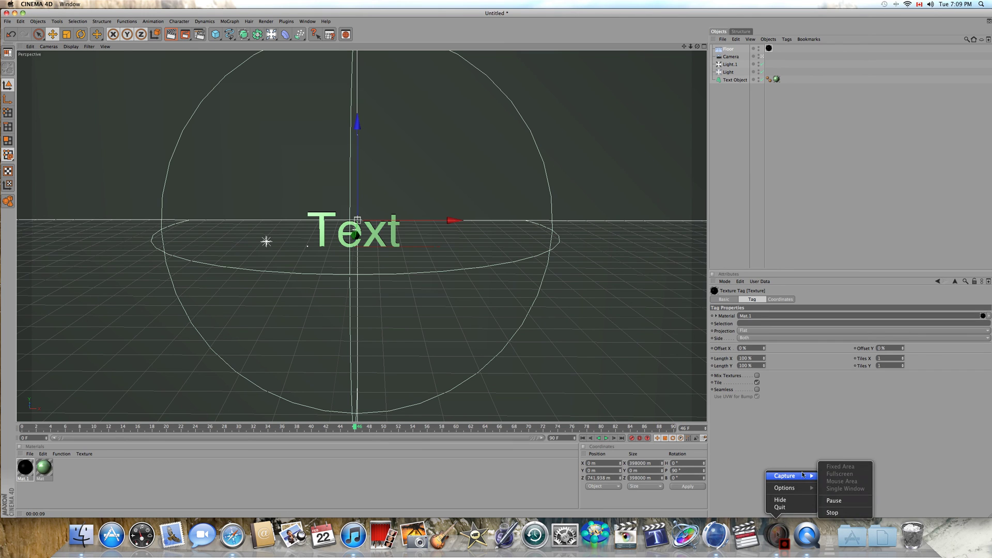
{"action": "left_click", "coordinate": [829, 513]}
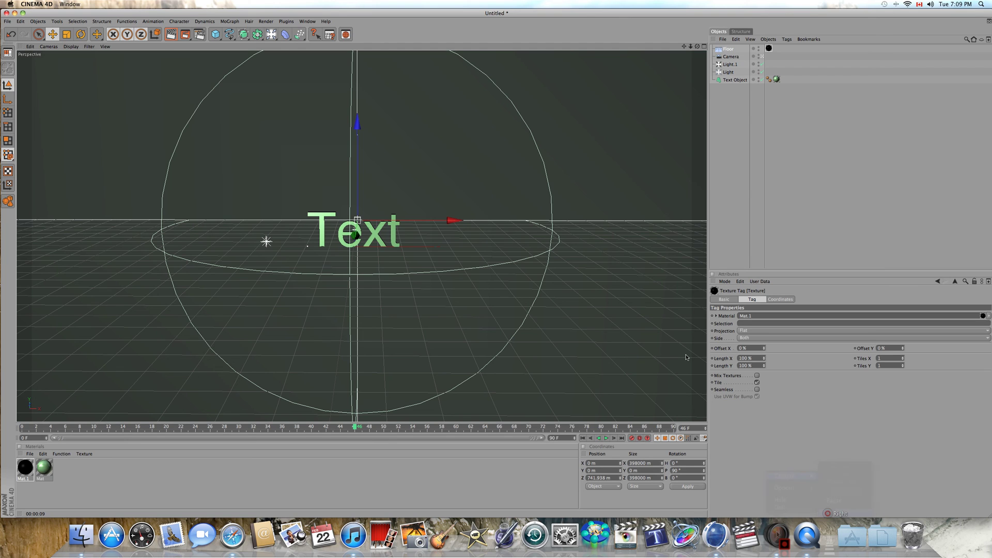